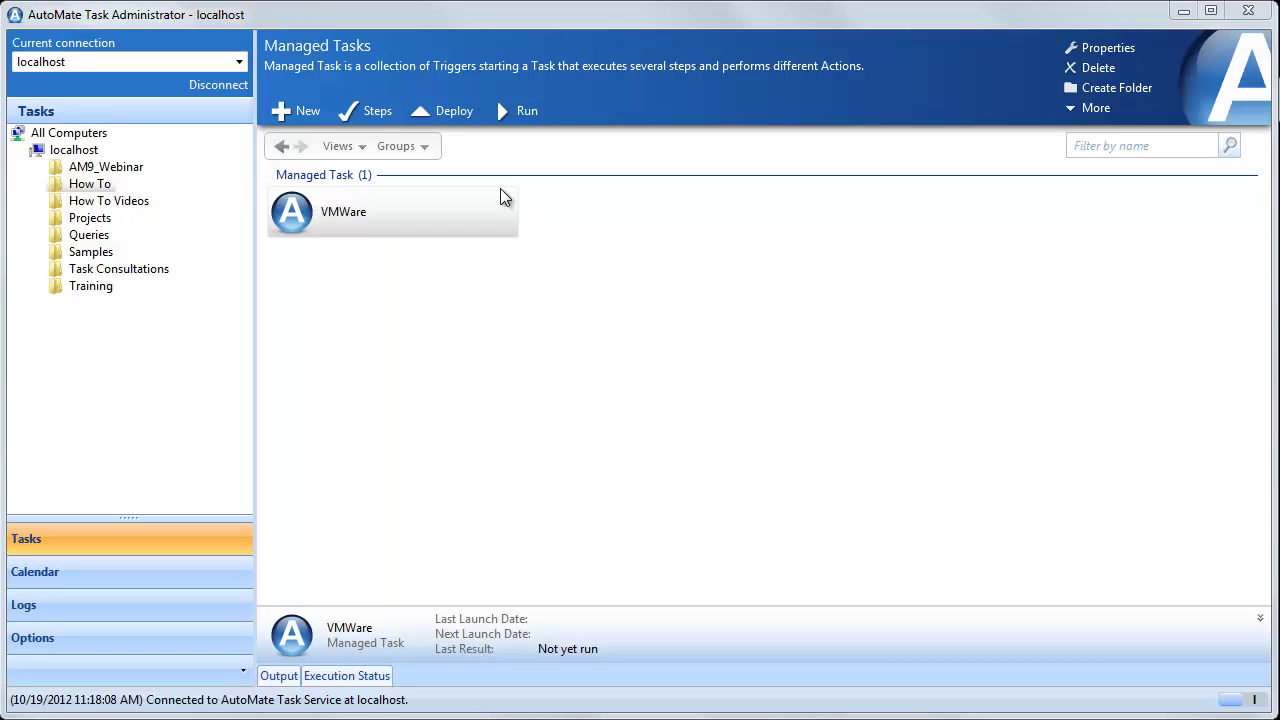
# Open the VMWare task's steps in Task Builder using Edit Steps from its context menu.
pyautogui.rightClick(440, 216)
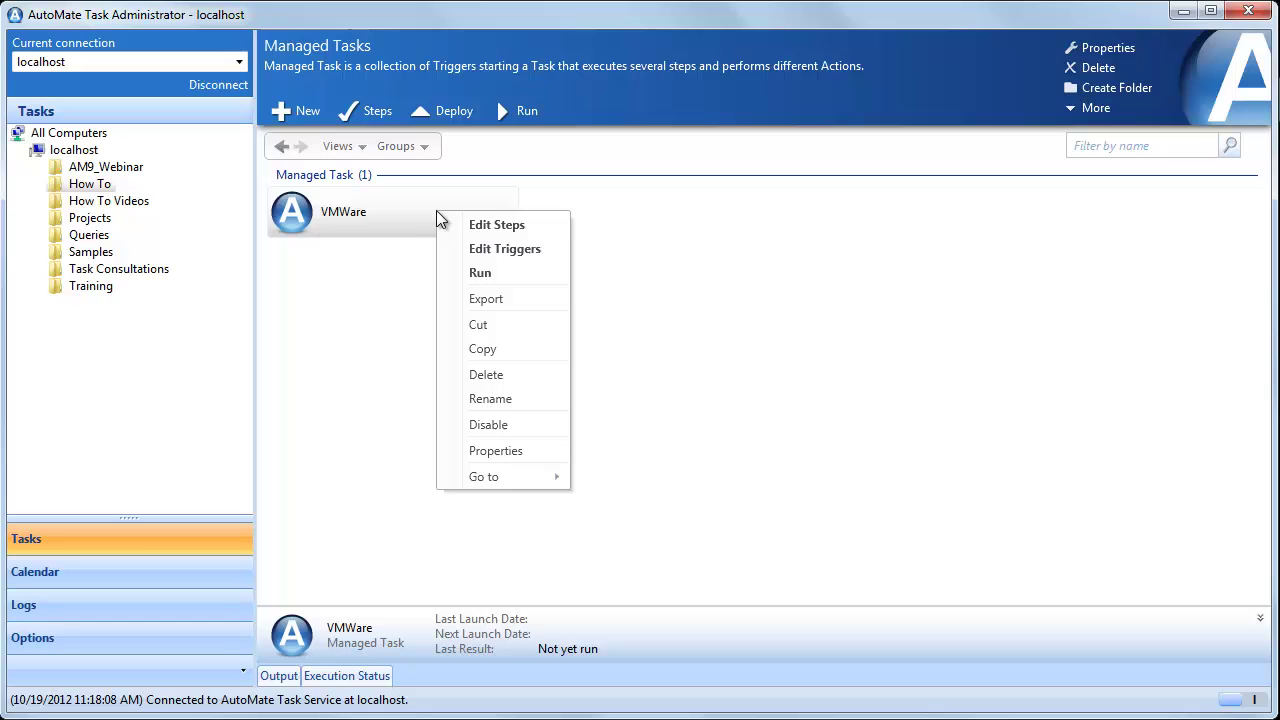
pyautogui.click(474, 224)
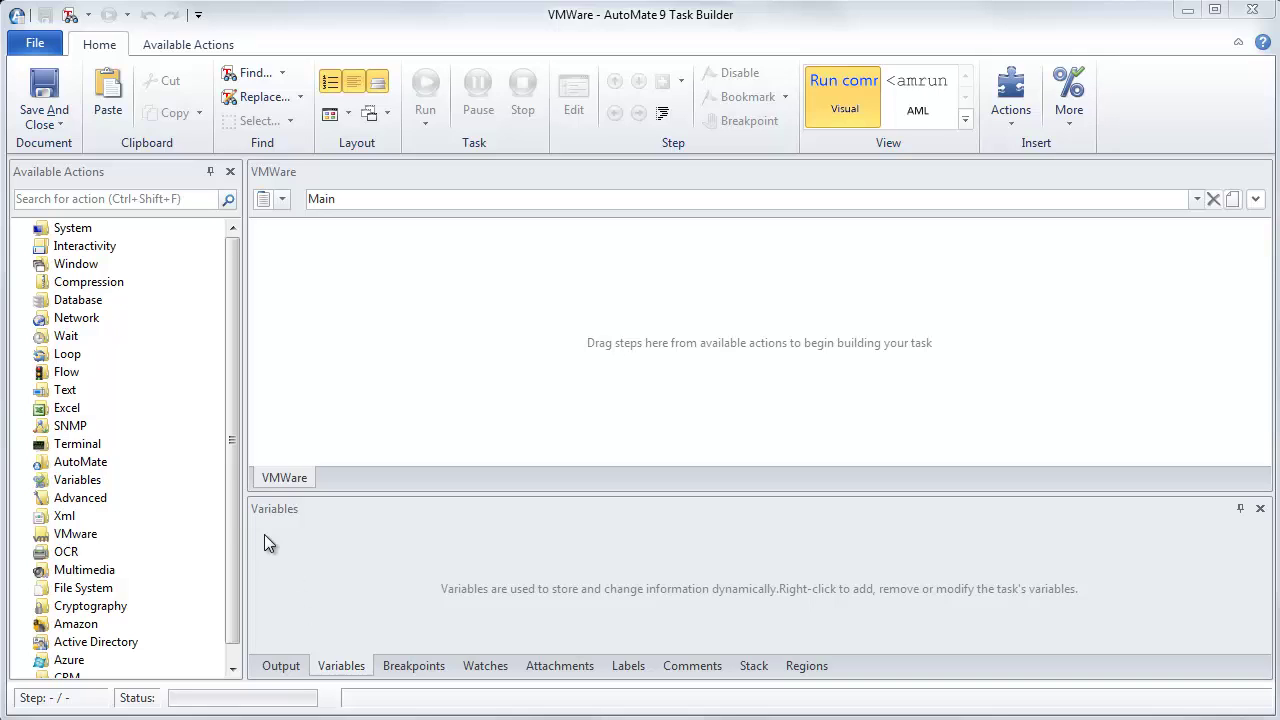
# Filter Available Actions by 'vmware' to show only Guest OS Operations and VM Operations.
pyautogui.click(40, 200)
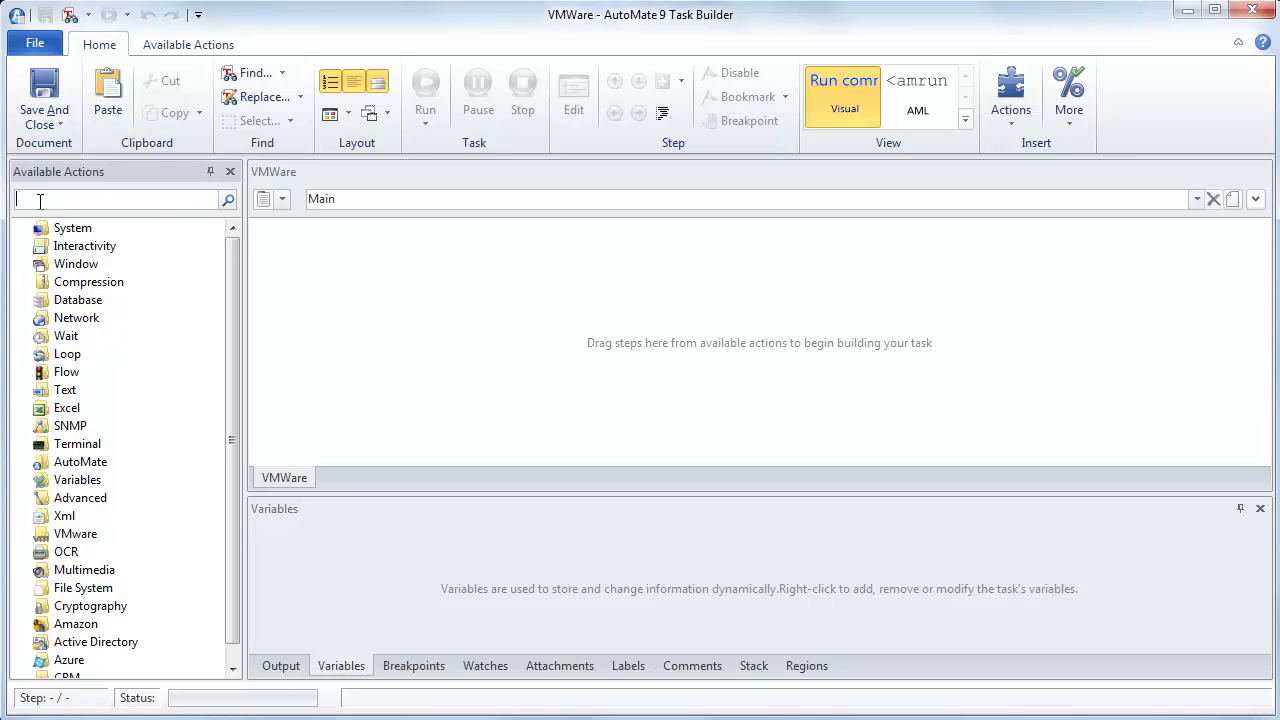
pyautogui.write('vmware')
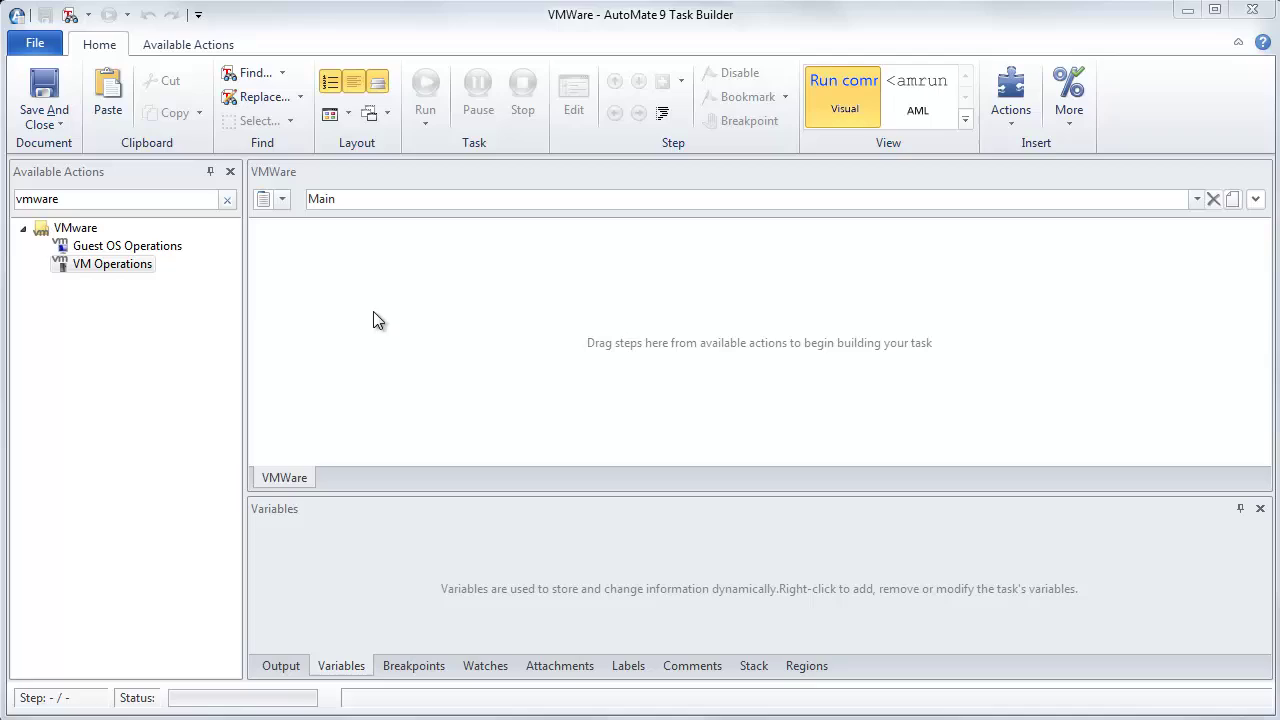
pyautogui.click(101, 266)
pyautogui.doubleClick(101, 266)
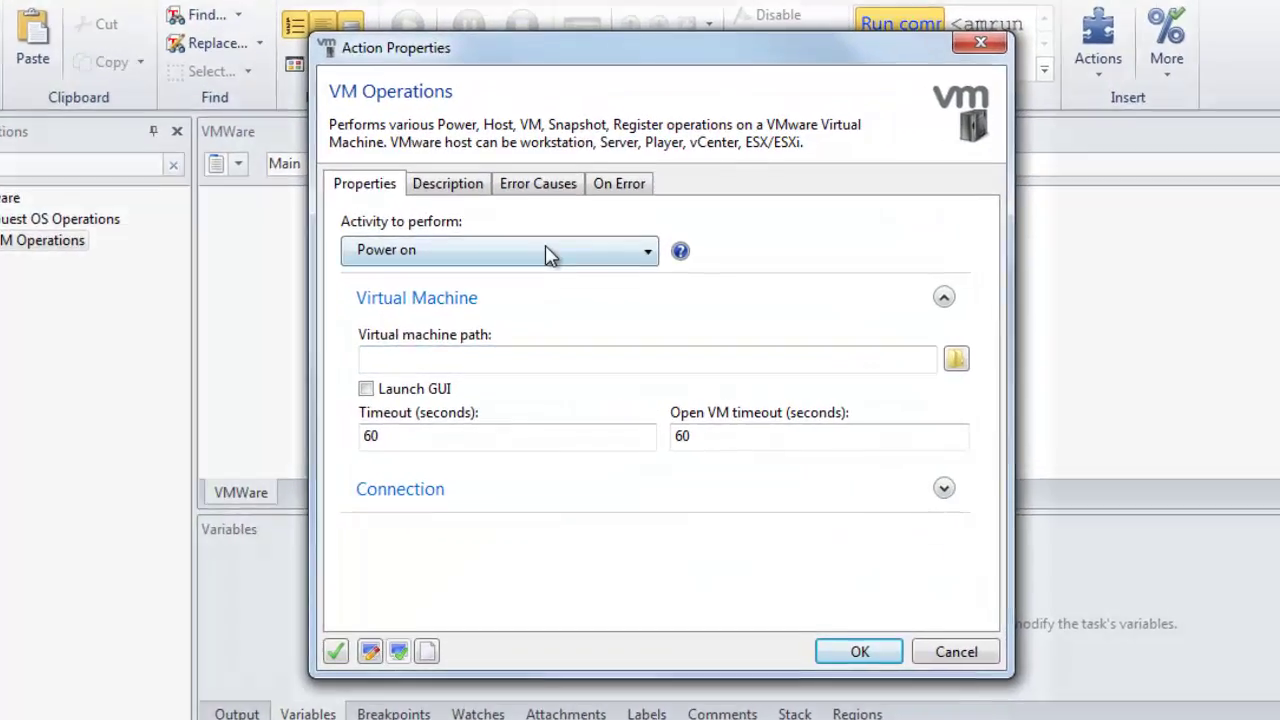
pyautogui.click(546, 285)
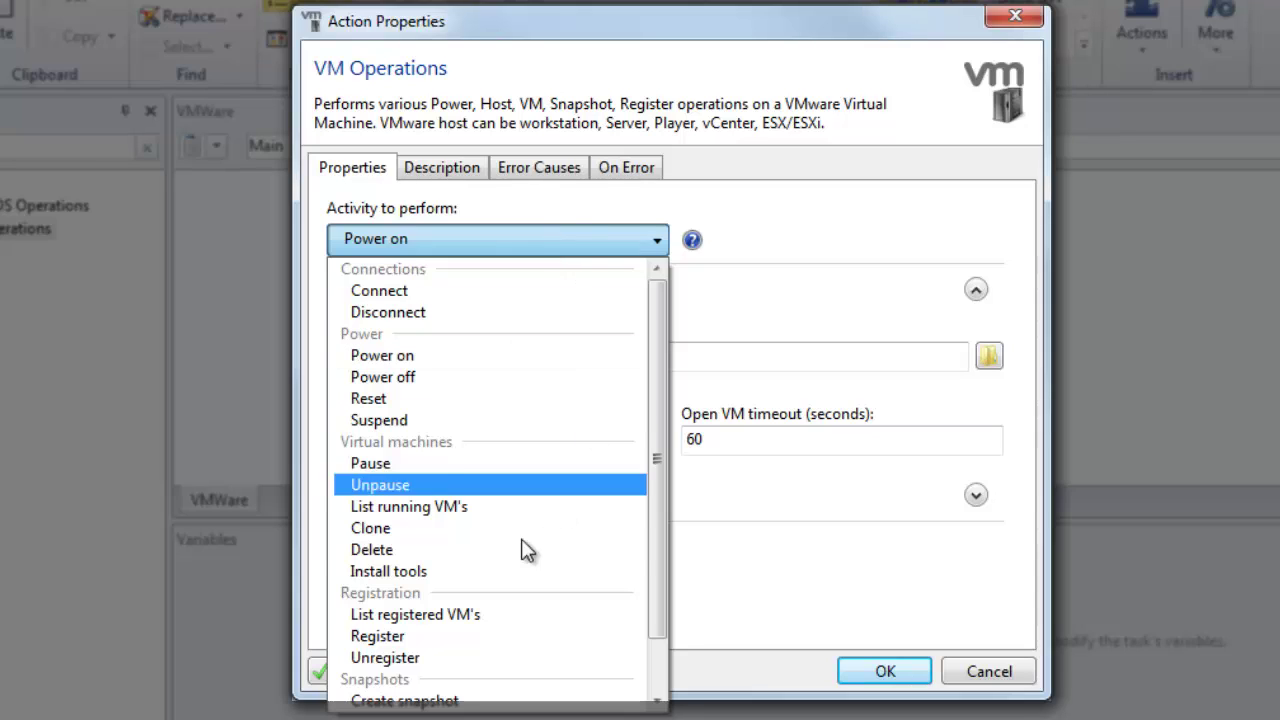
pyautogui.scroll(-1, 468, 502)
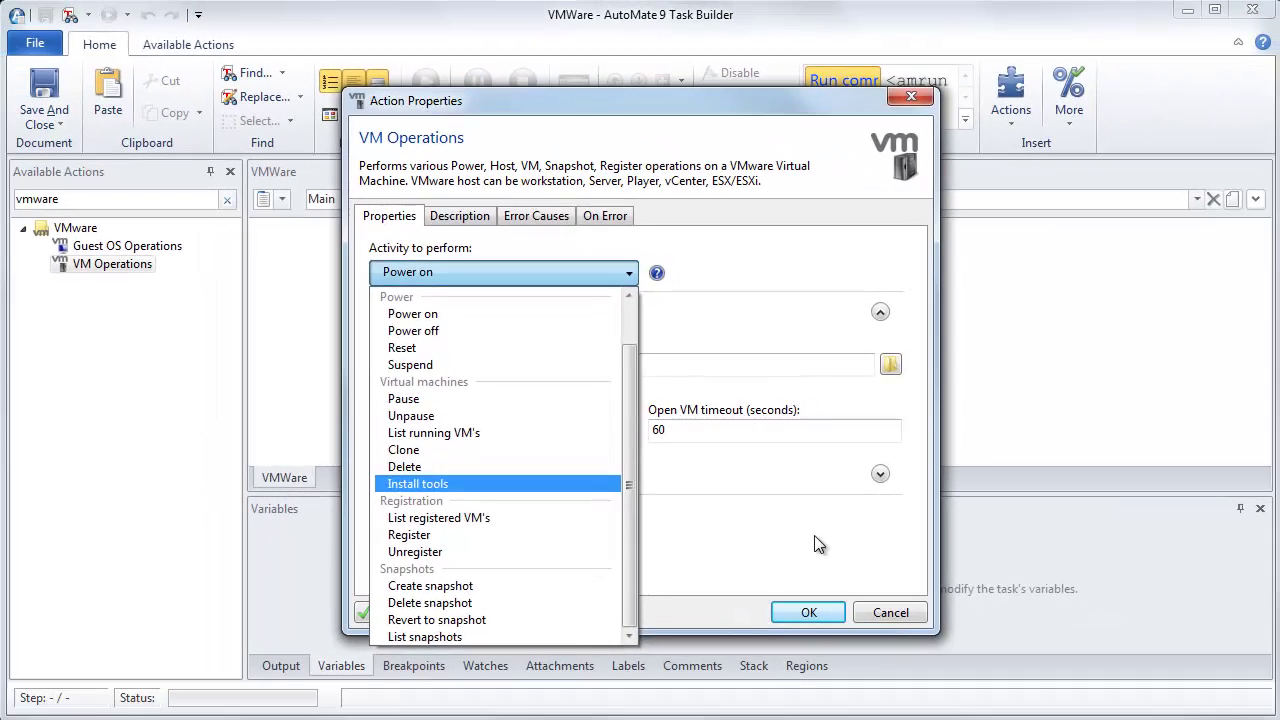
pyautogui.click(887, 569)
pyautogui.click(805, 609)
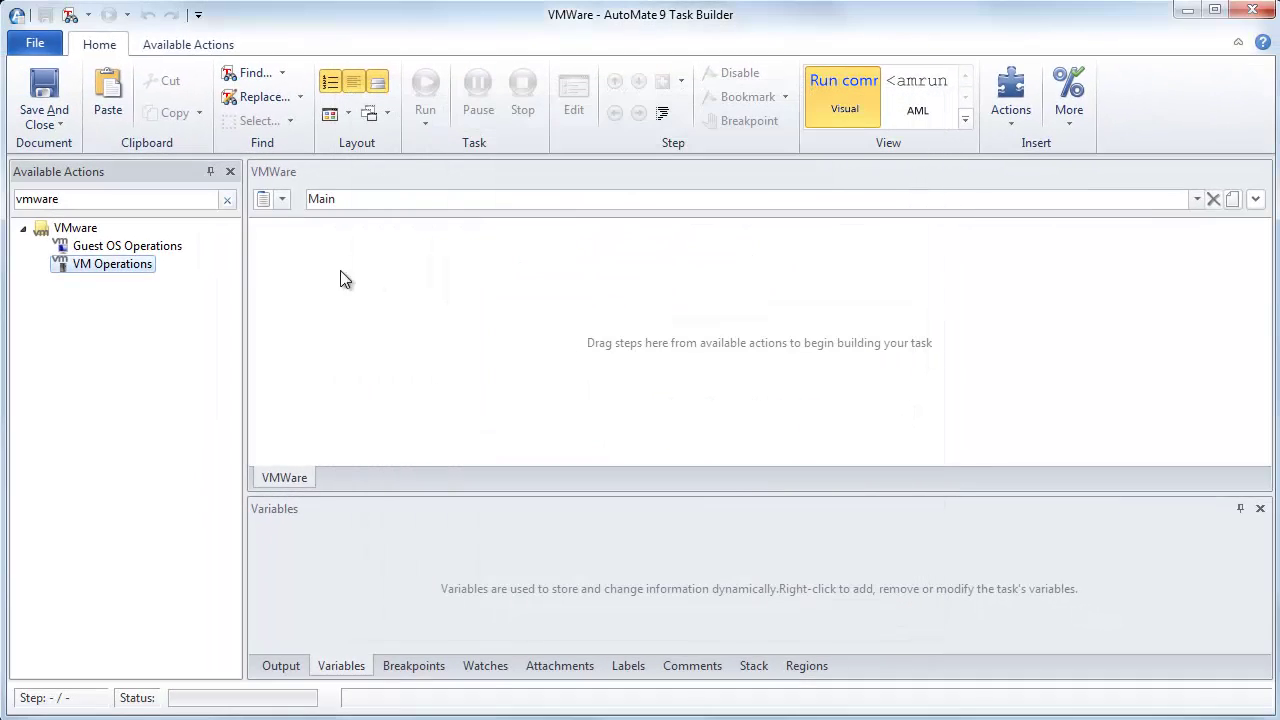
pyautogui.doubleClick(118, 247)
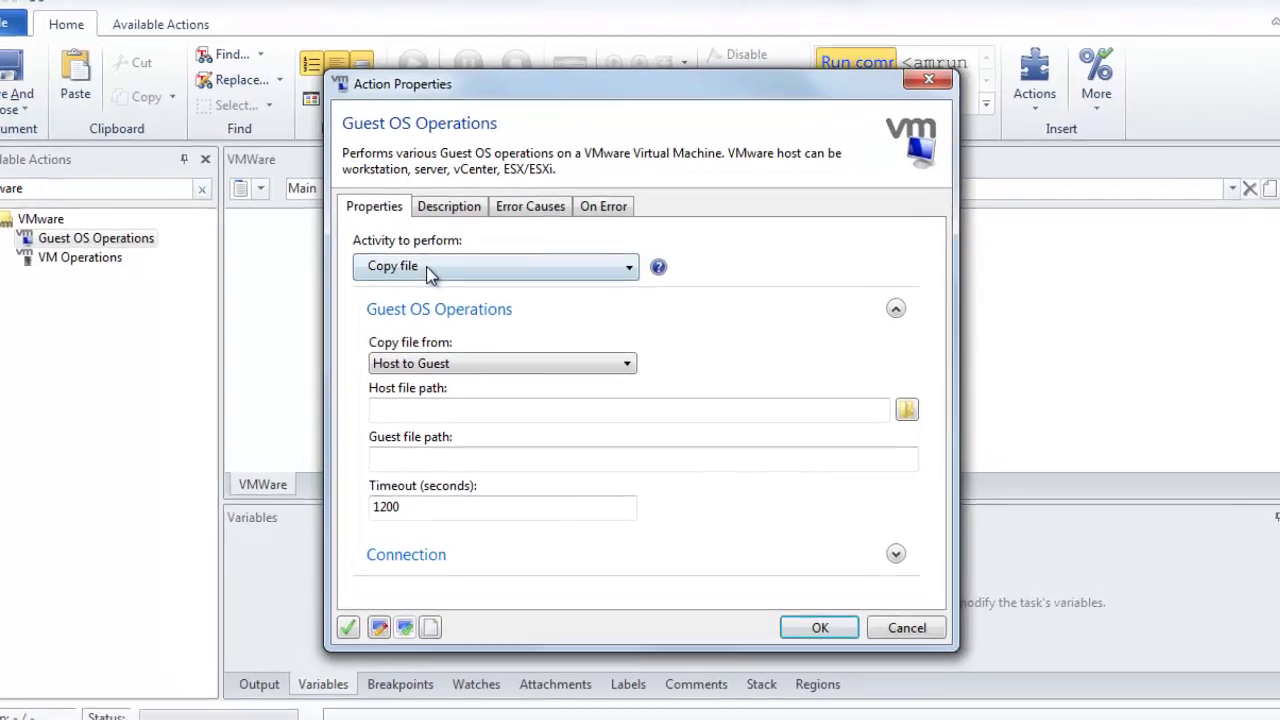
pyautogui.click(438, 273)
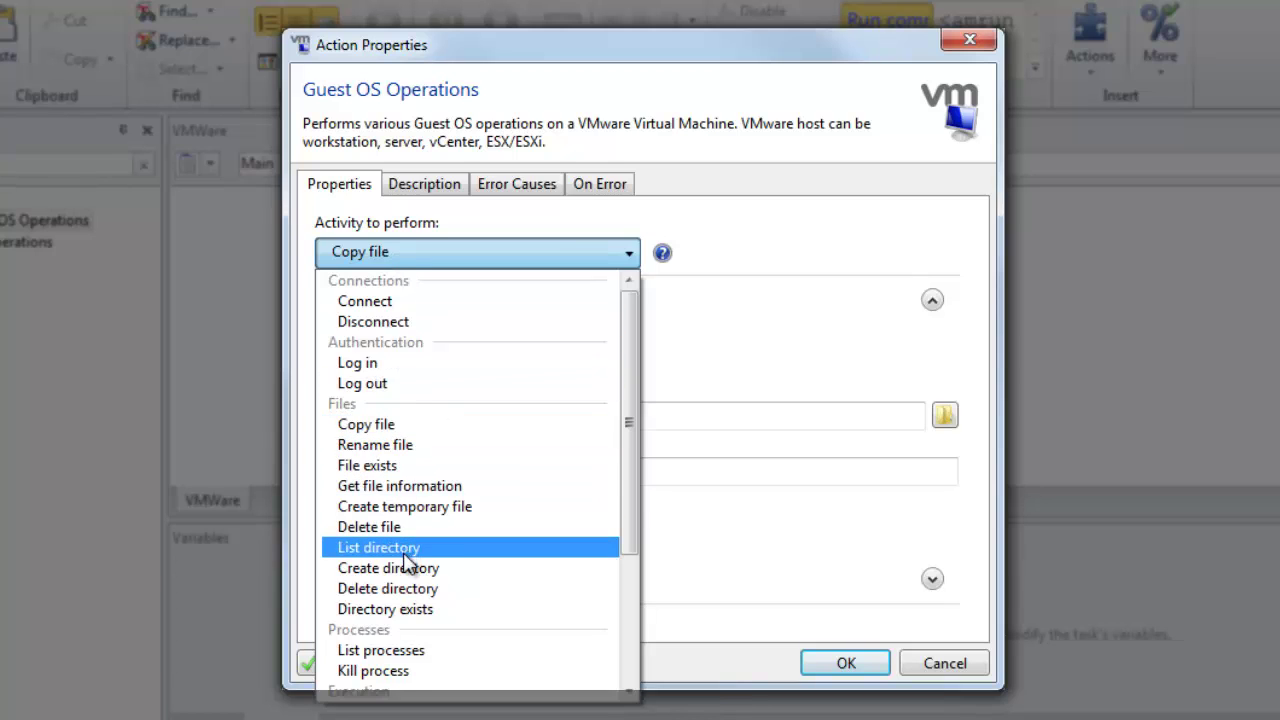
pyautogui.scroll(-1, 407, 563)
pyautogui.scroll(-1, 407, 563)
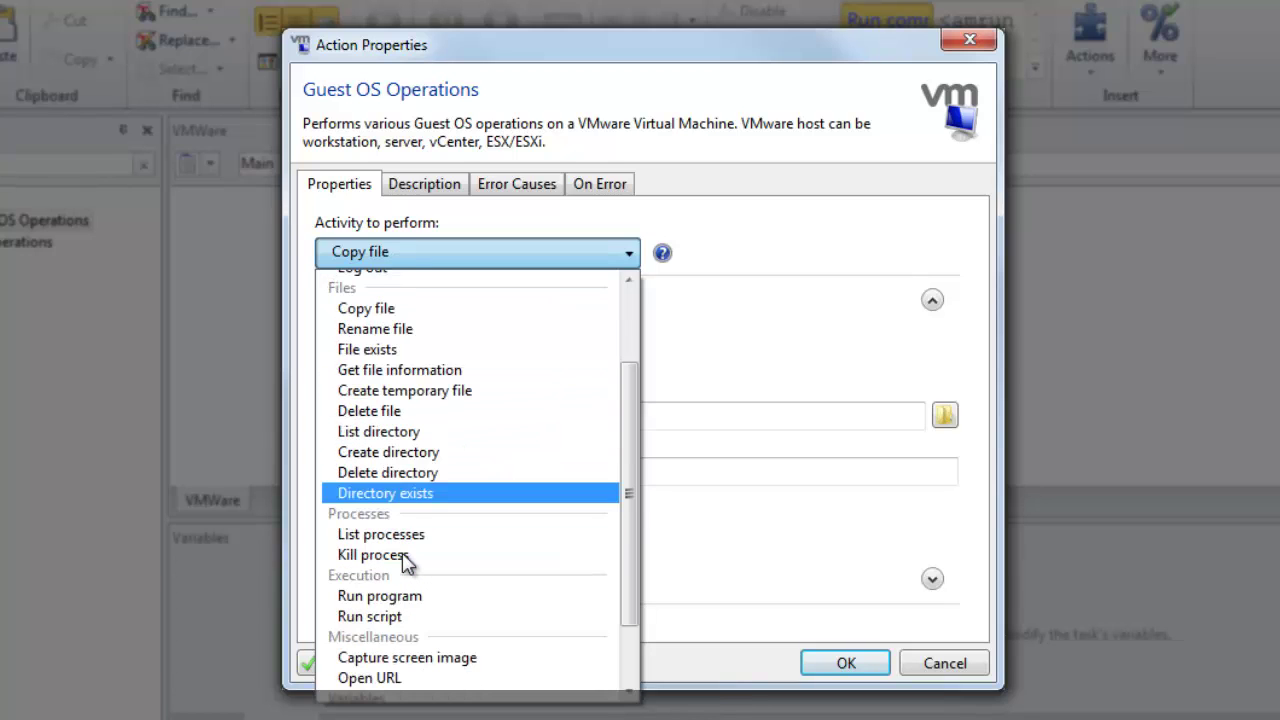
pyautogui.scroll(-1, 407, 563)
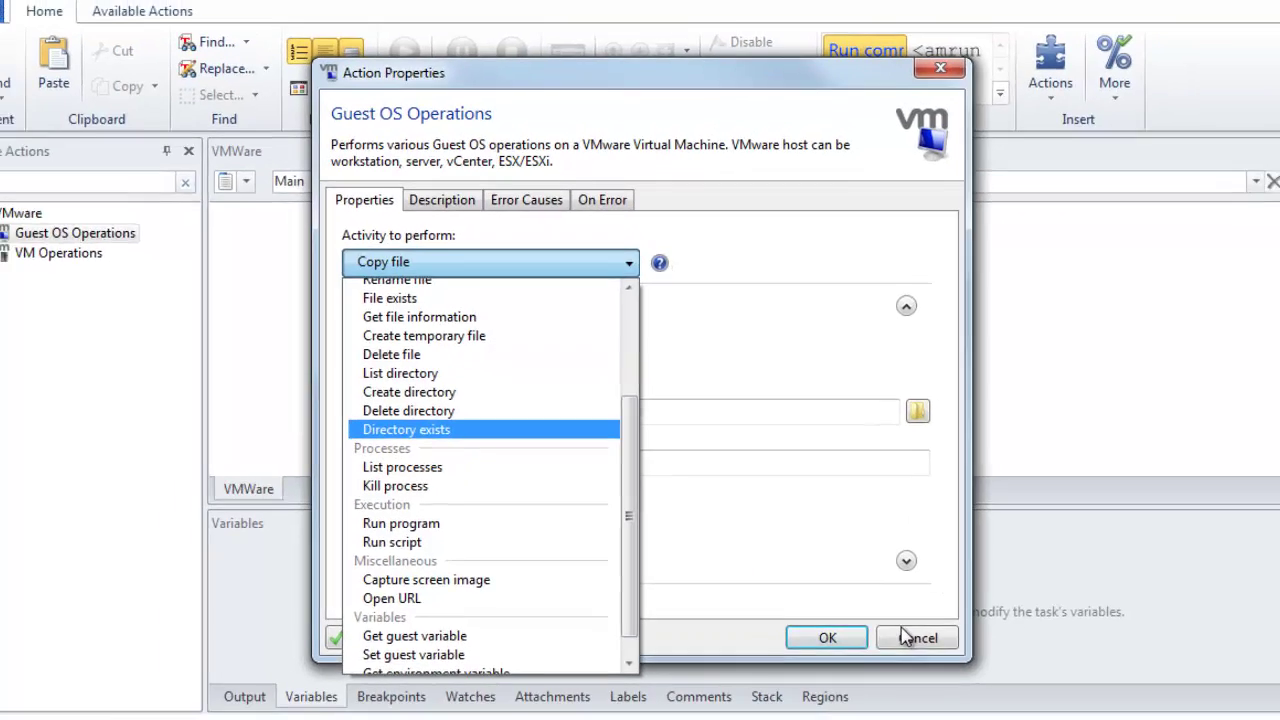
pyautogui.click(905, 637)
pyautogui.click(905, 637)
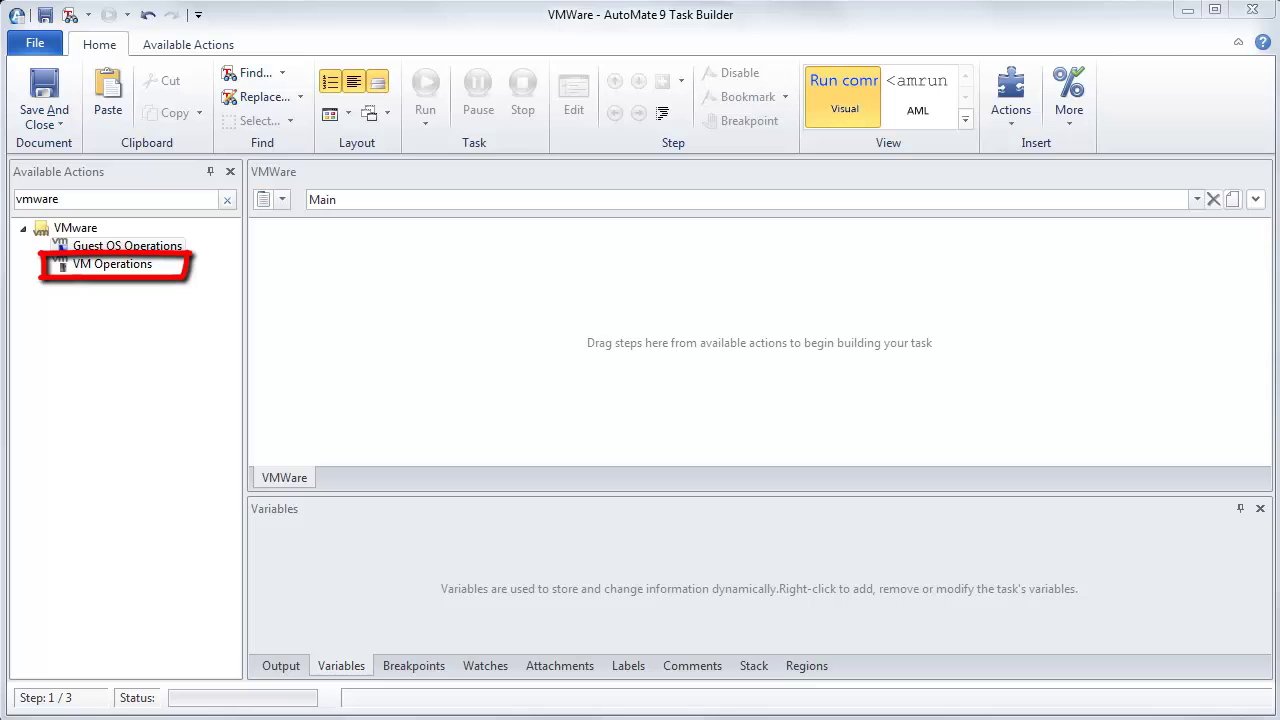
# Add a VM Operations step that connects to a VMware Workstation host under session VMSession.
pyautogui.moveTo(105, 264); pyautogui.dragTo(403, 243)
pyautogui.click(415, 272)
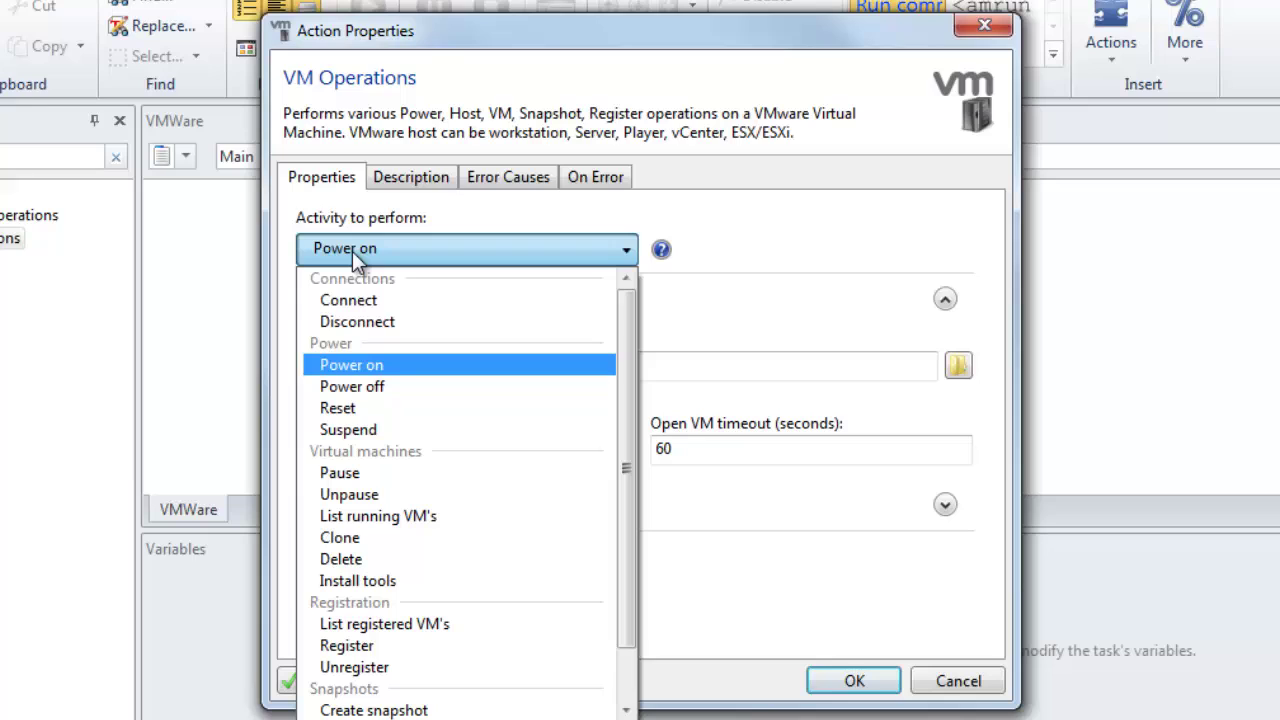
pyautogui.click(352, 302)
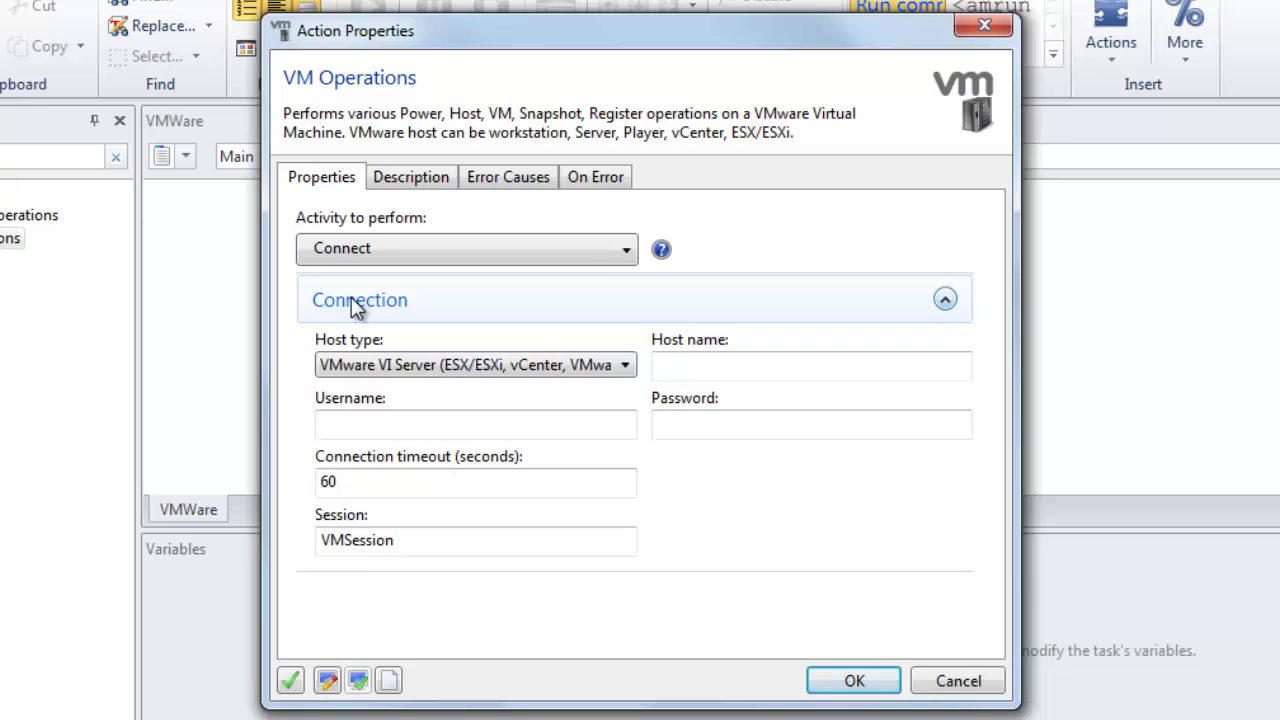
pyautogui.click(343, 362)
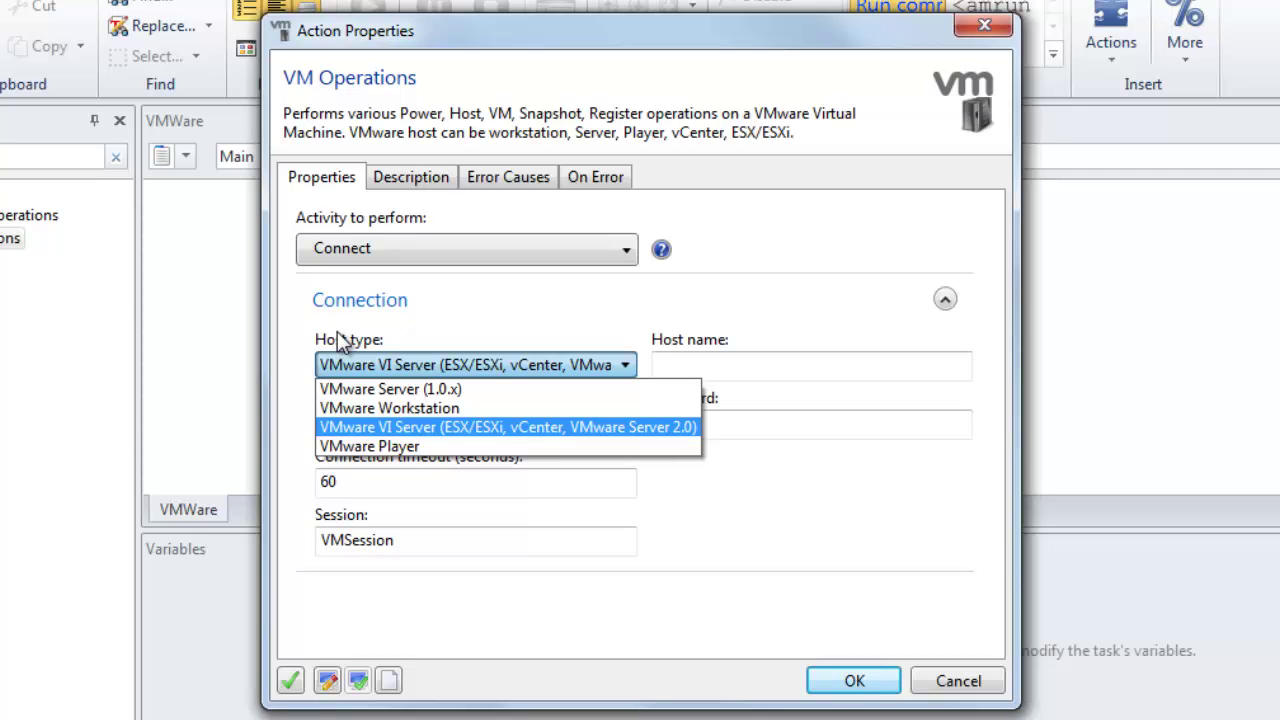
pyautogui.click(428, 410)
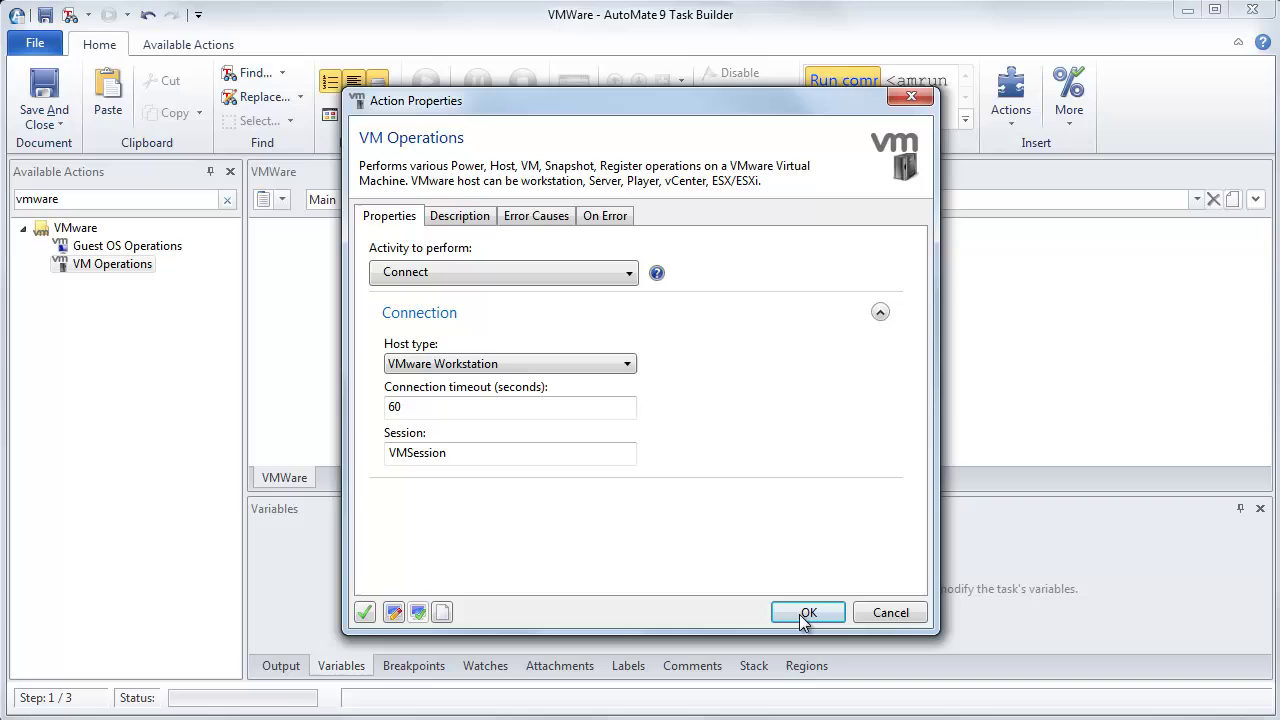
pyautogui.click(842, 682)
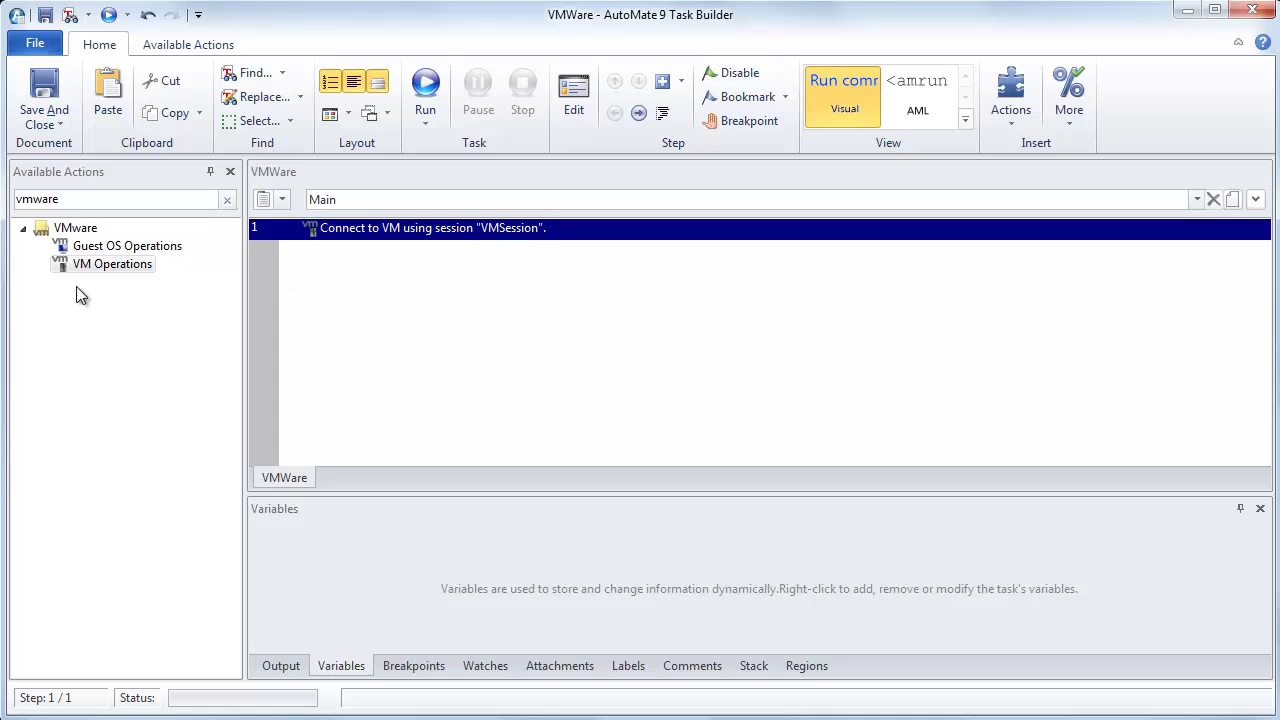
# Add a VM Operations step listing running VMs into dataset DS_List over session VMSession.
pyautogui.moveTo(97, 266); pyautogui.dragTo(355, 272)
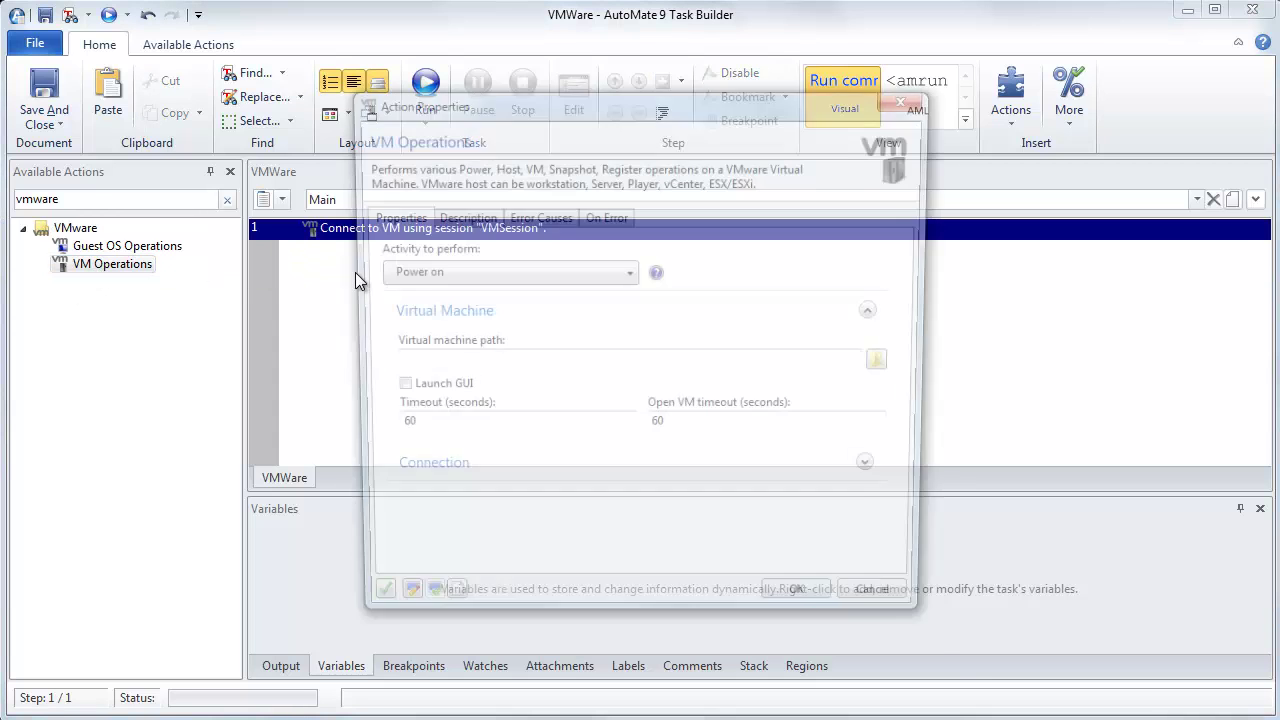
pyautogui.click(412, 276)
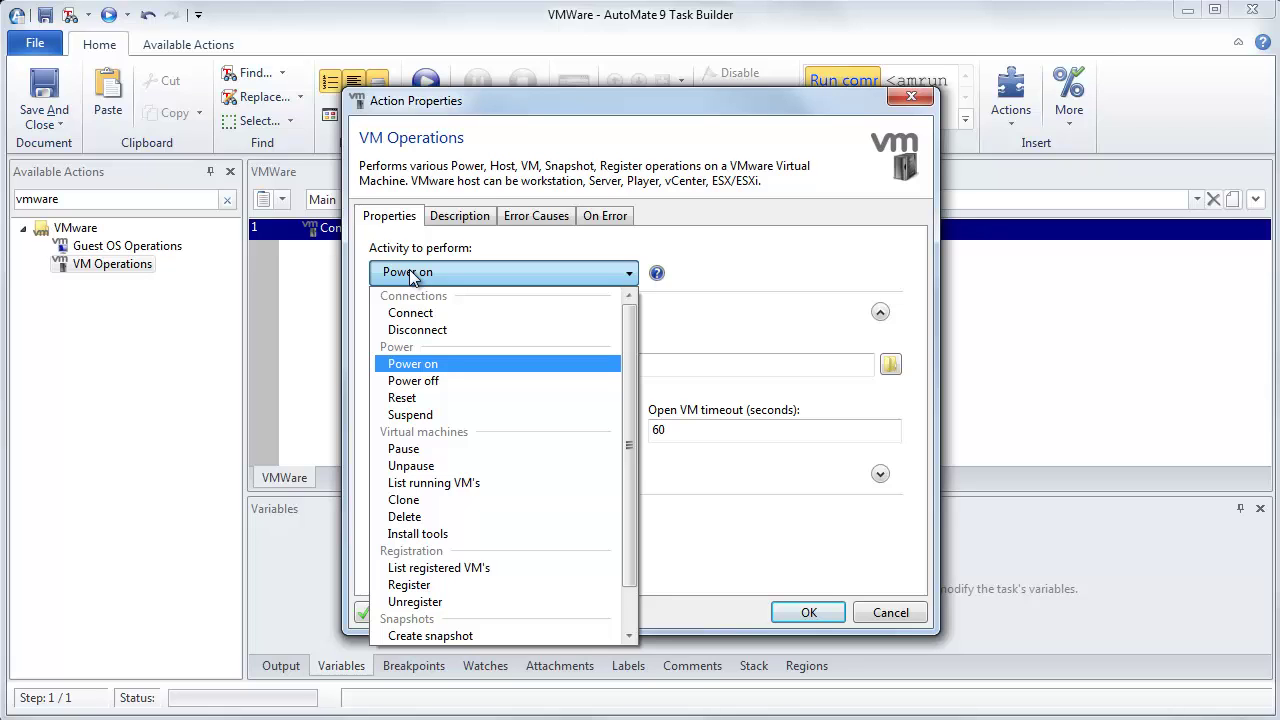
pyautogui.click(452, 484)
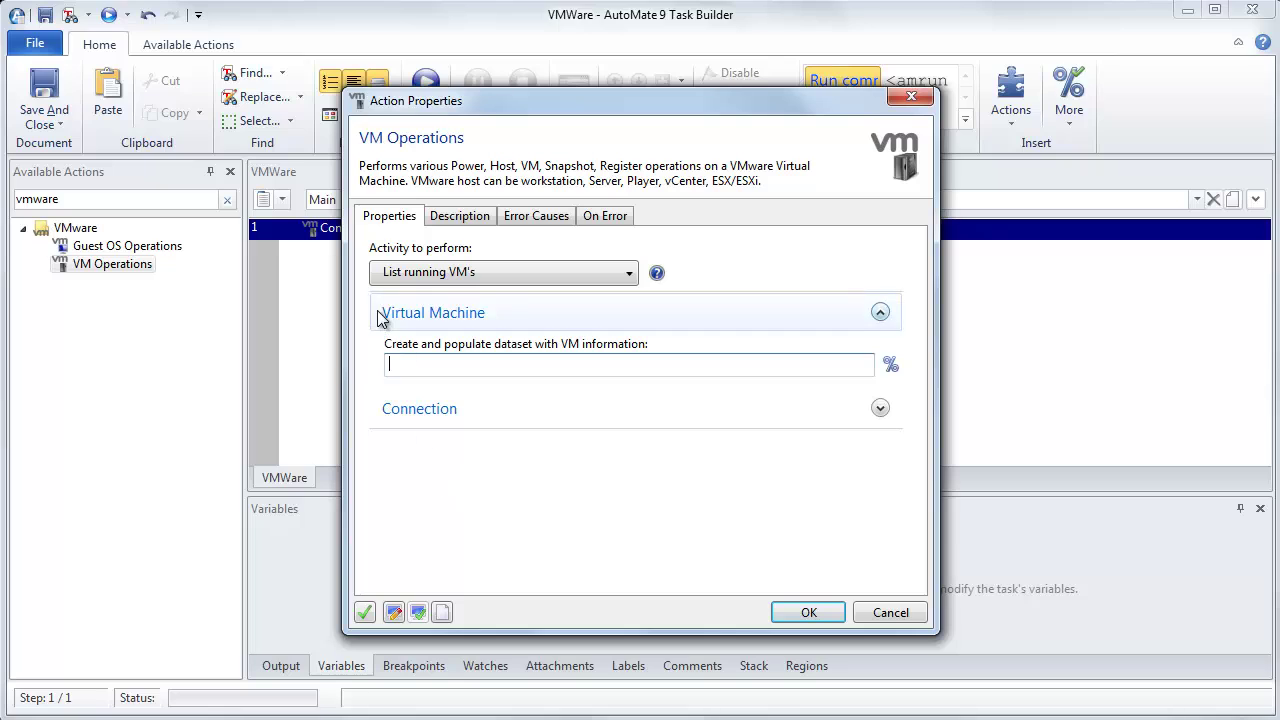
pyautogui.click(420, 412)
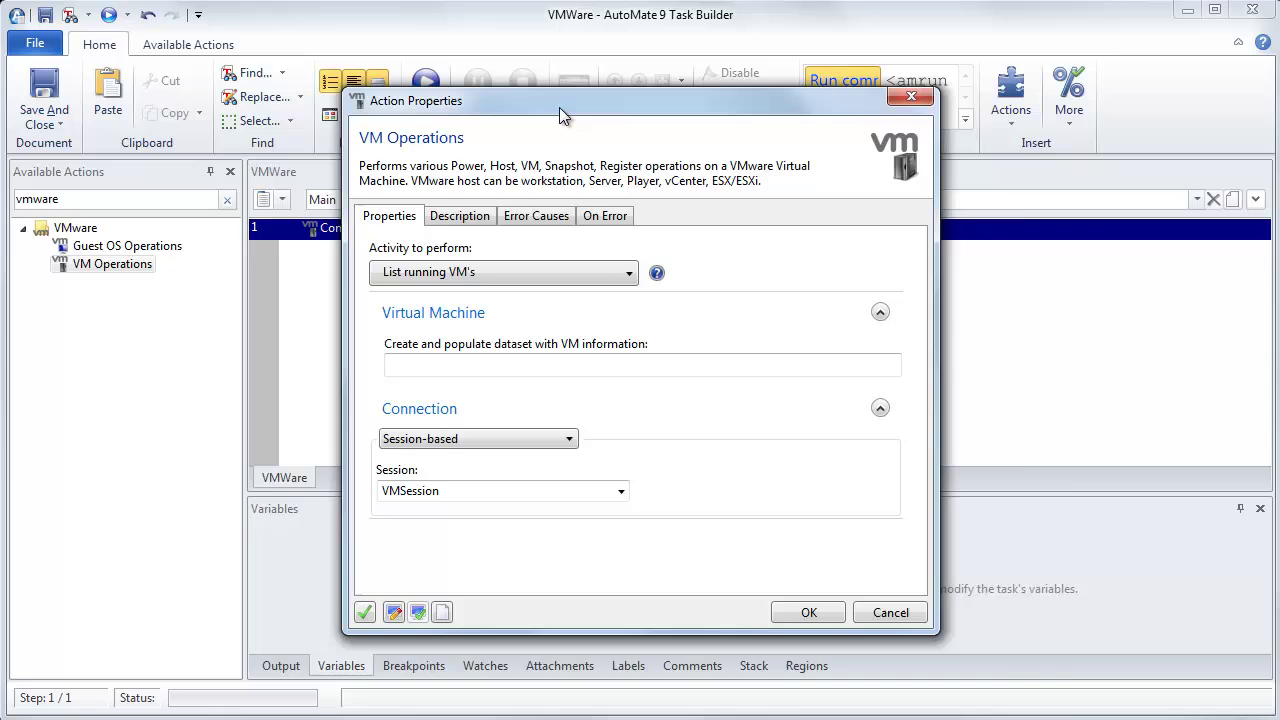
pyautogui.moveTo(559, 109); pyautogui.dragTo(596, 133)
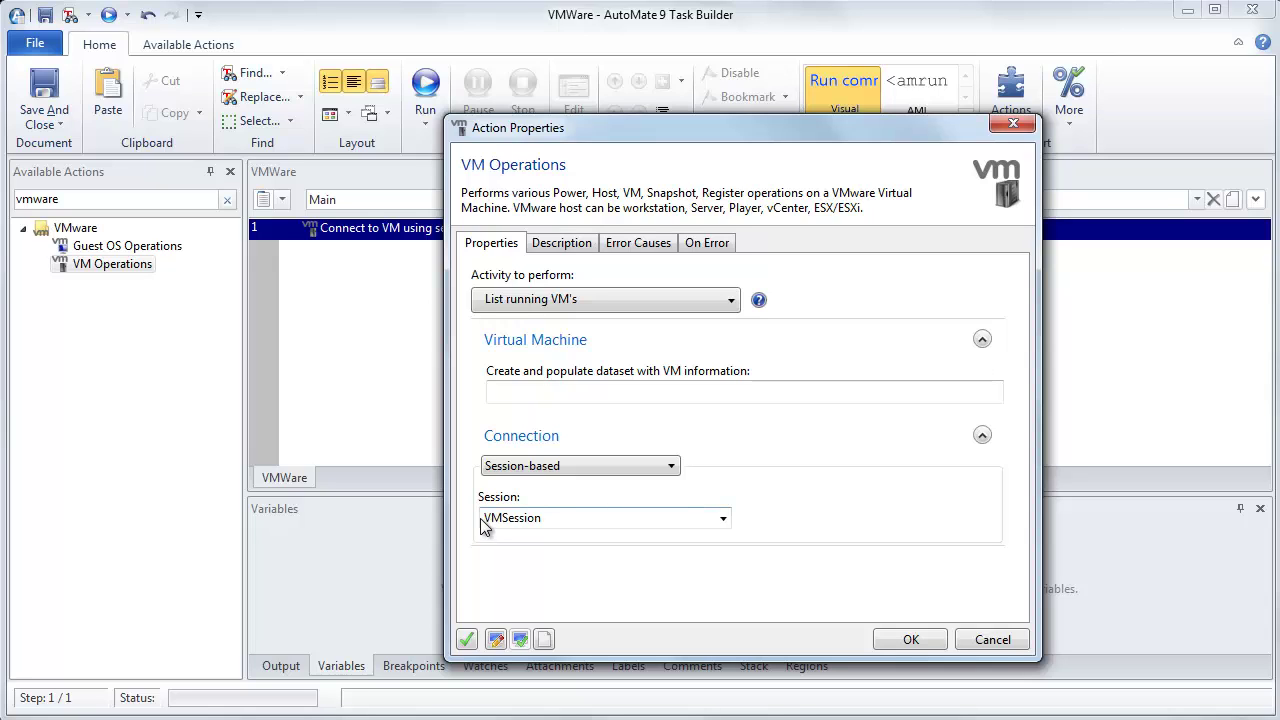
pyautogui.click(532, 391)
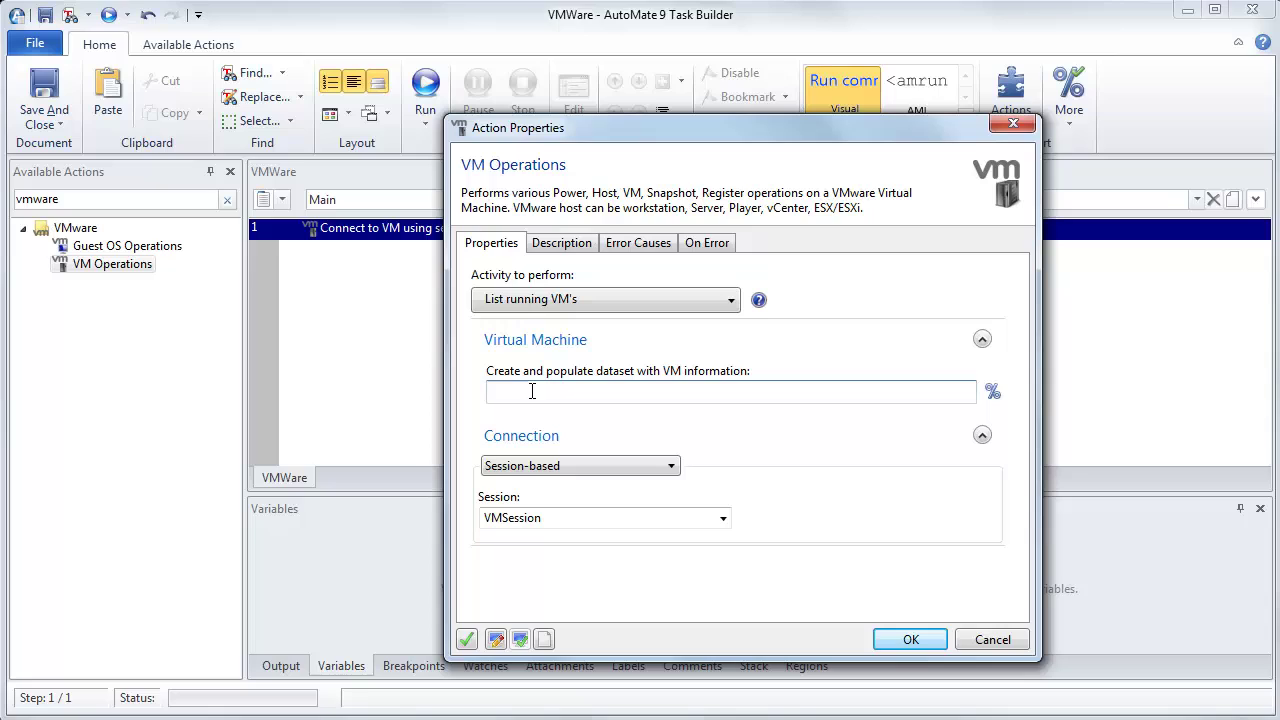
pyautogui.write('DS_List')
pyautogui.click(908, 639)
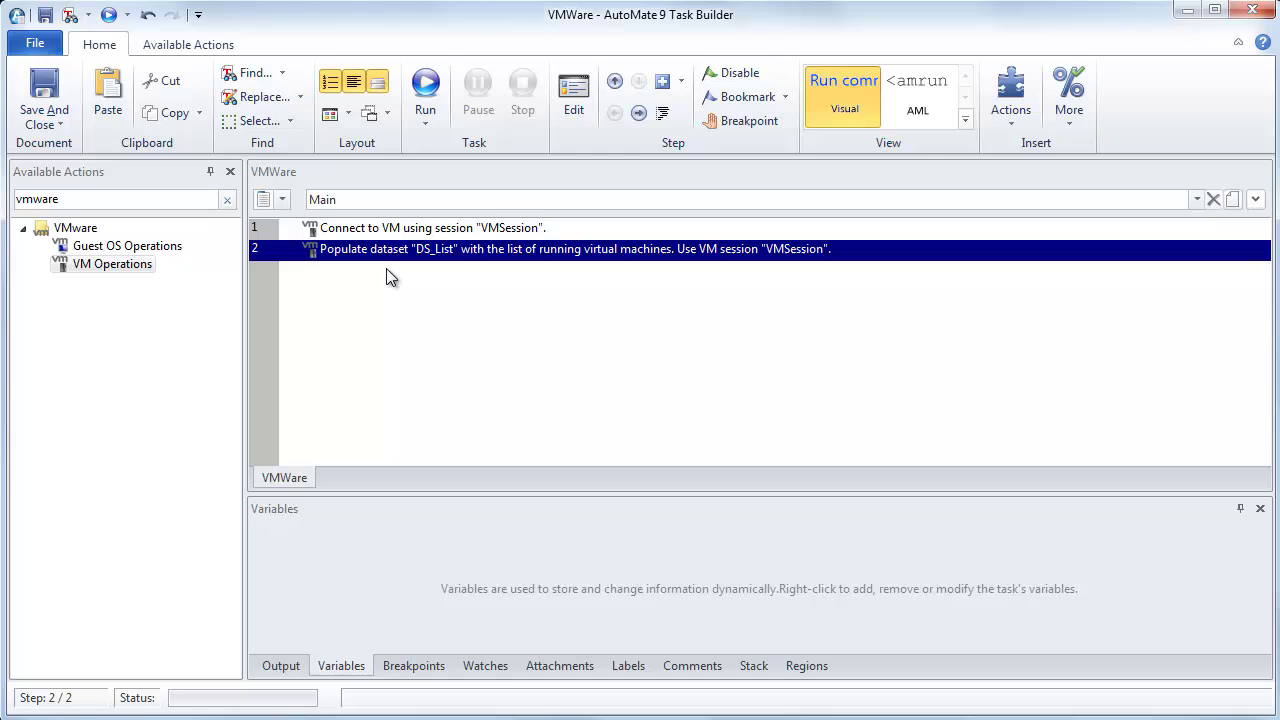
# Add a third VM Operations step that disconnects session VMSession.
pyautogui.moveTo(90, 262); pyautogui.dragTo(342, 288)
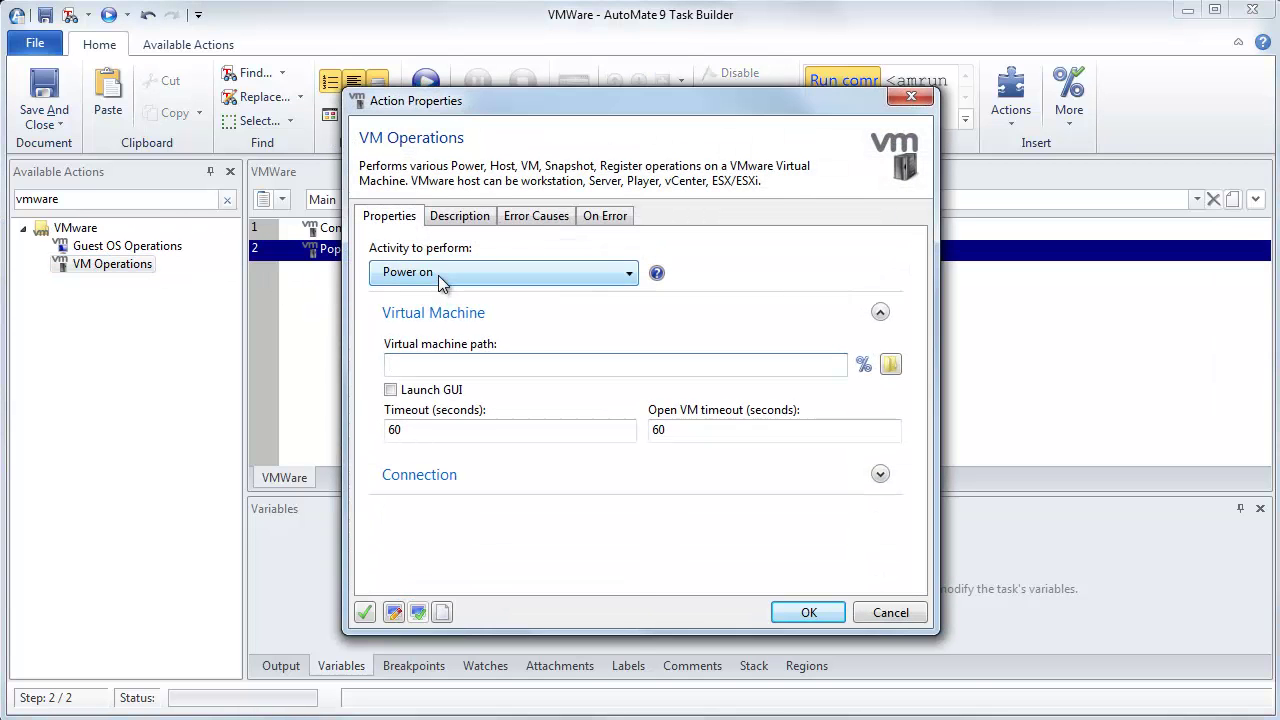
pyautogui.click(440, 272)
pyautogui.click(433, 330)
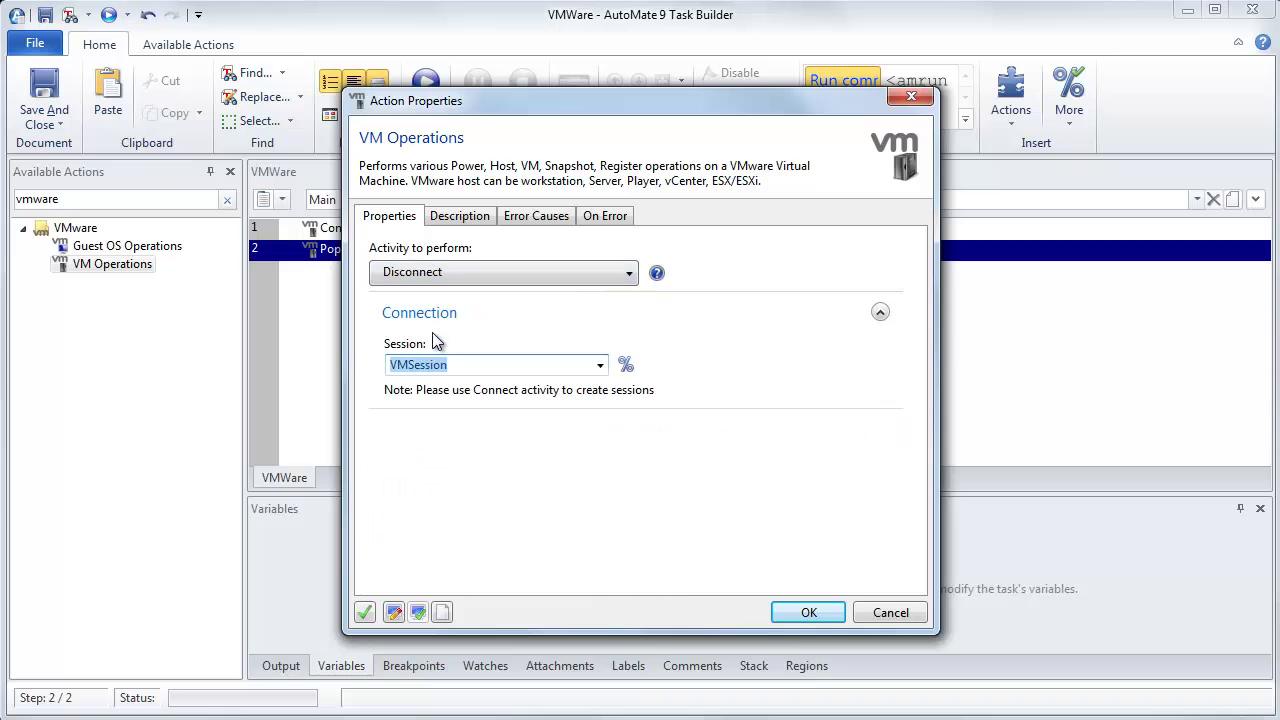
pyautogui.click(807, 614)
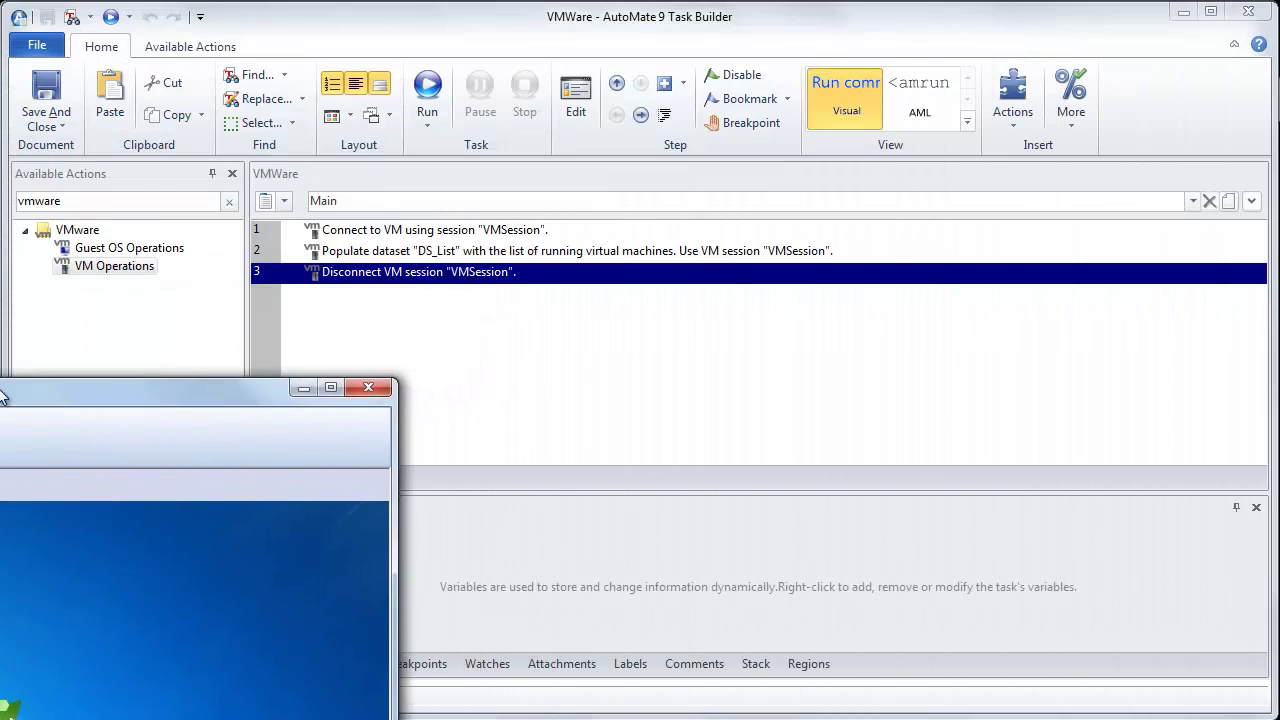
pyautogui.click(494, 388)
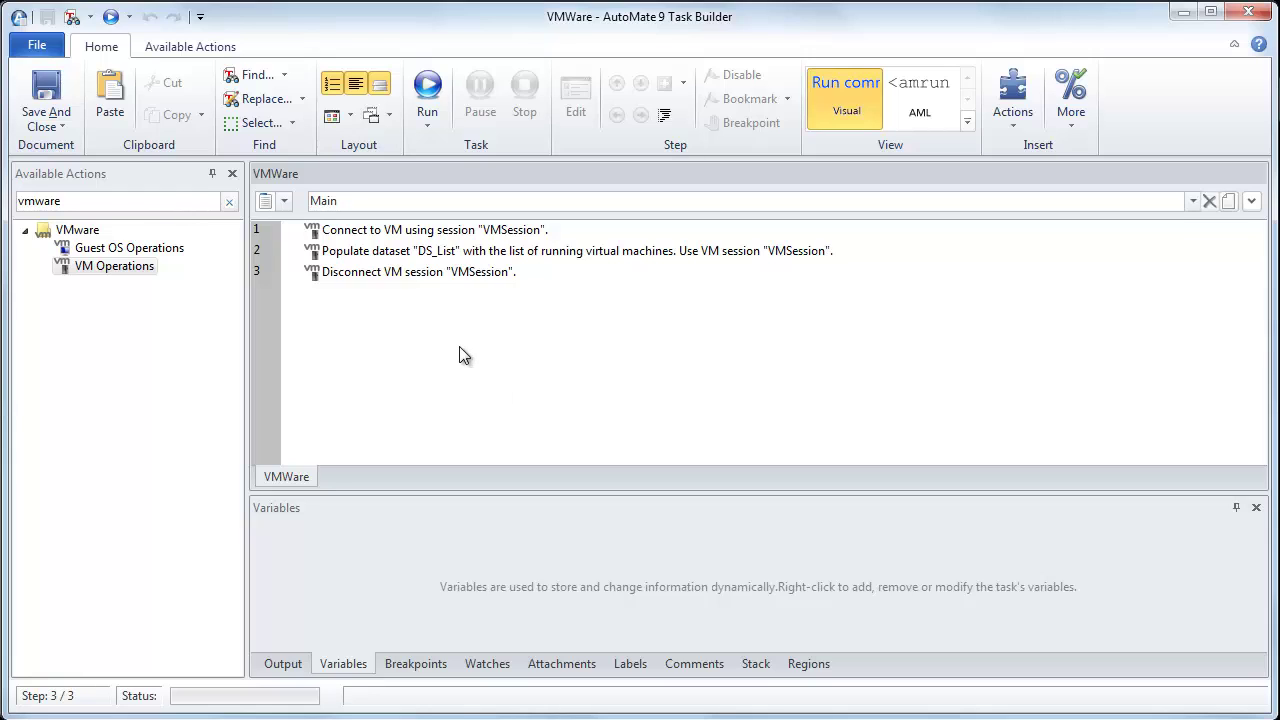
# Run the whole task with Run All and inspect the populated DS_List variable.
pyautogui.click(439, 118)
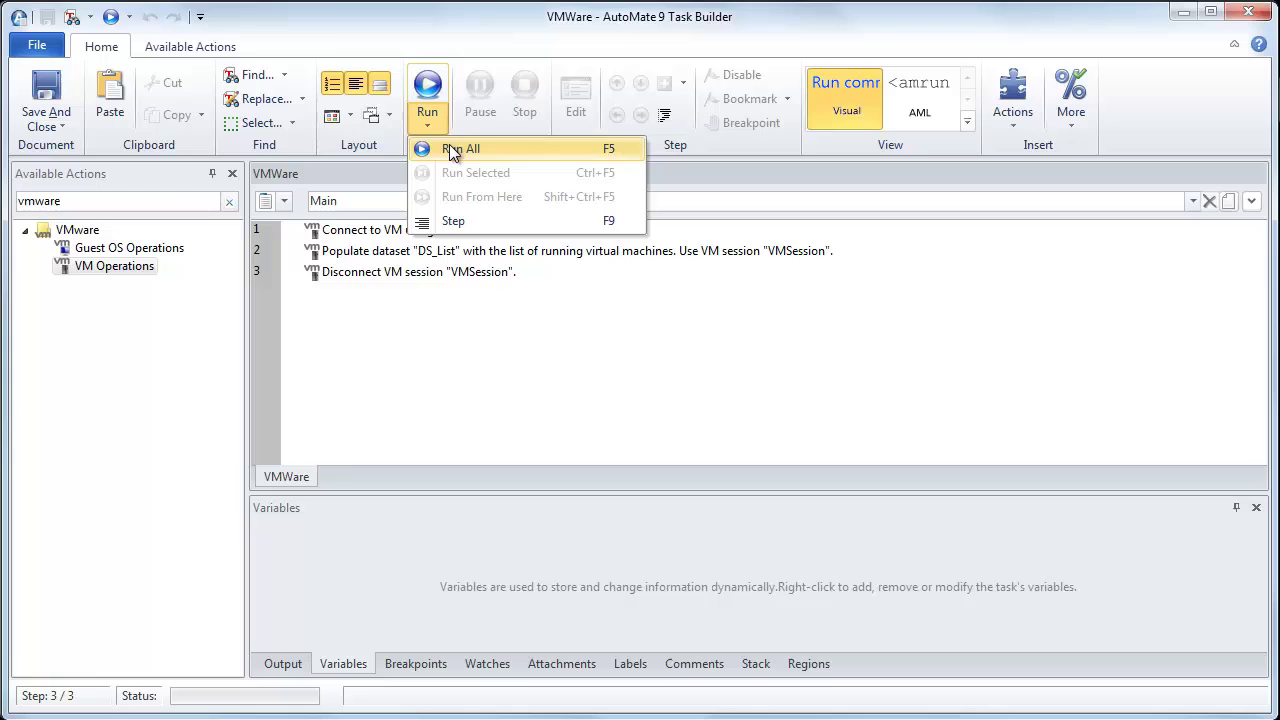
pyautogui.click(449, 148)
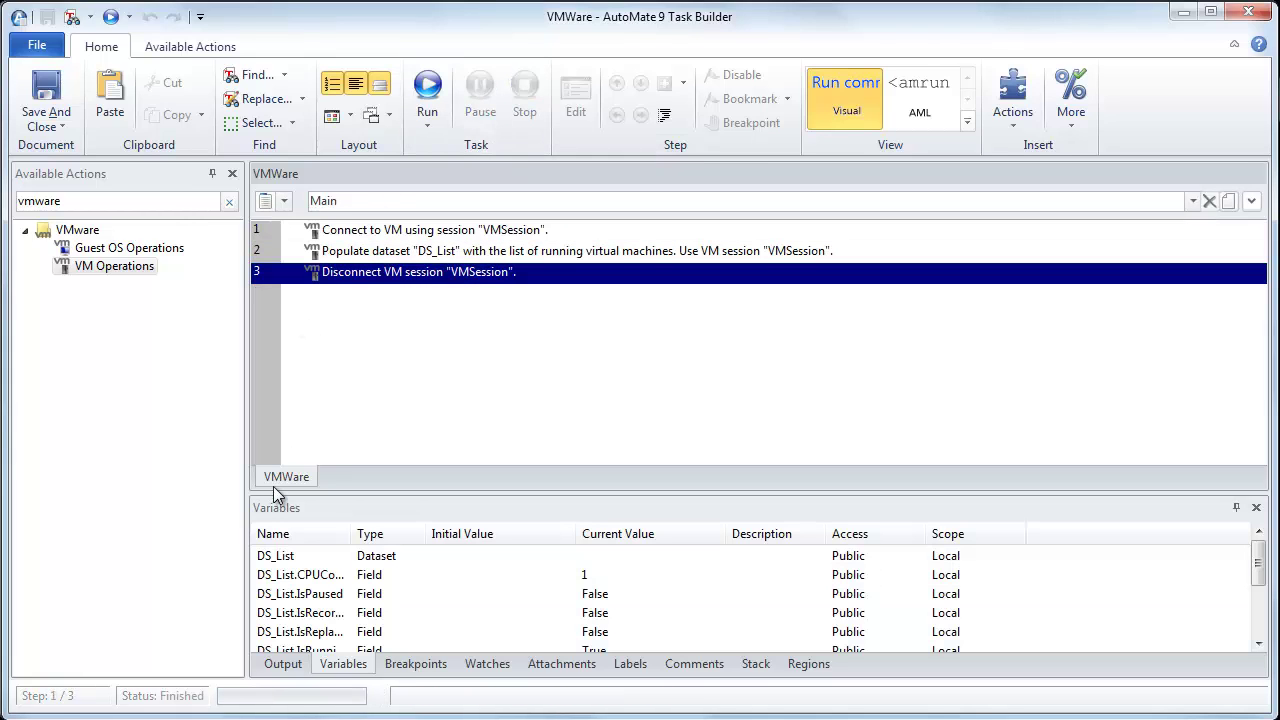
pyautogui.click(290, 560)
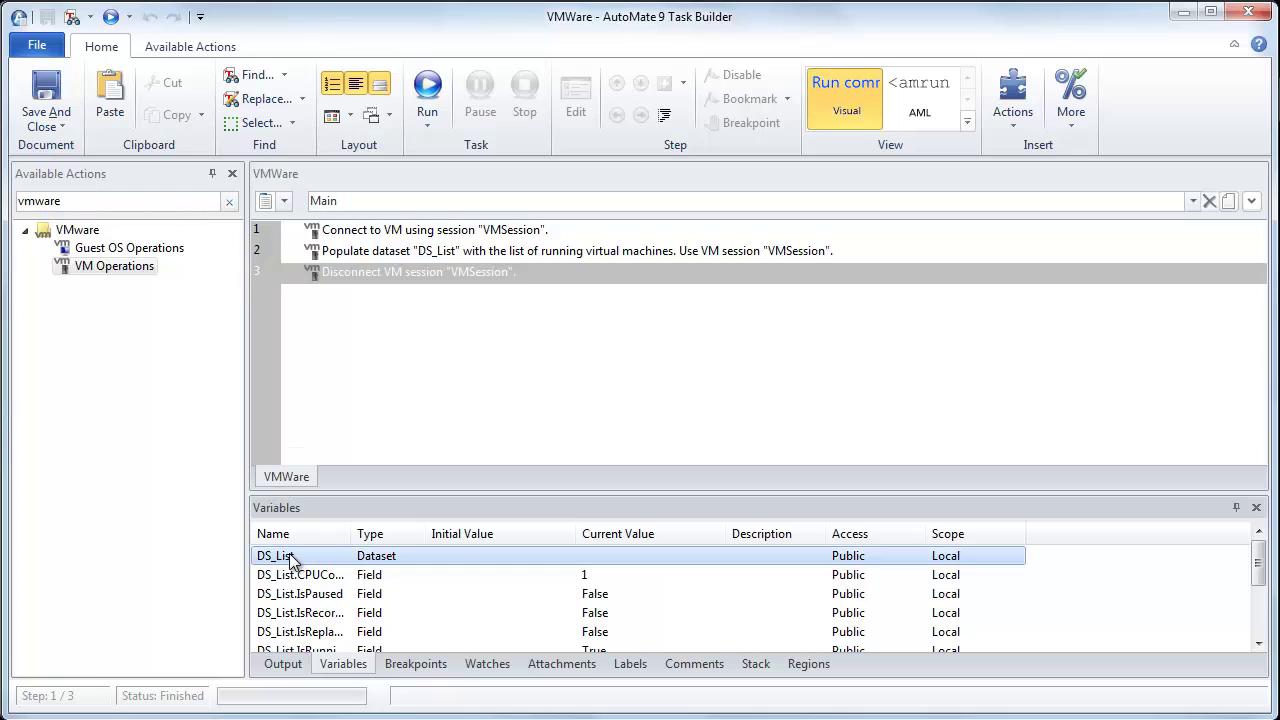
pyautogui.rightClick(290, 560)
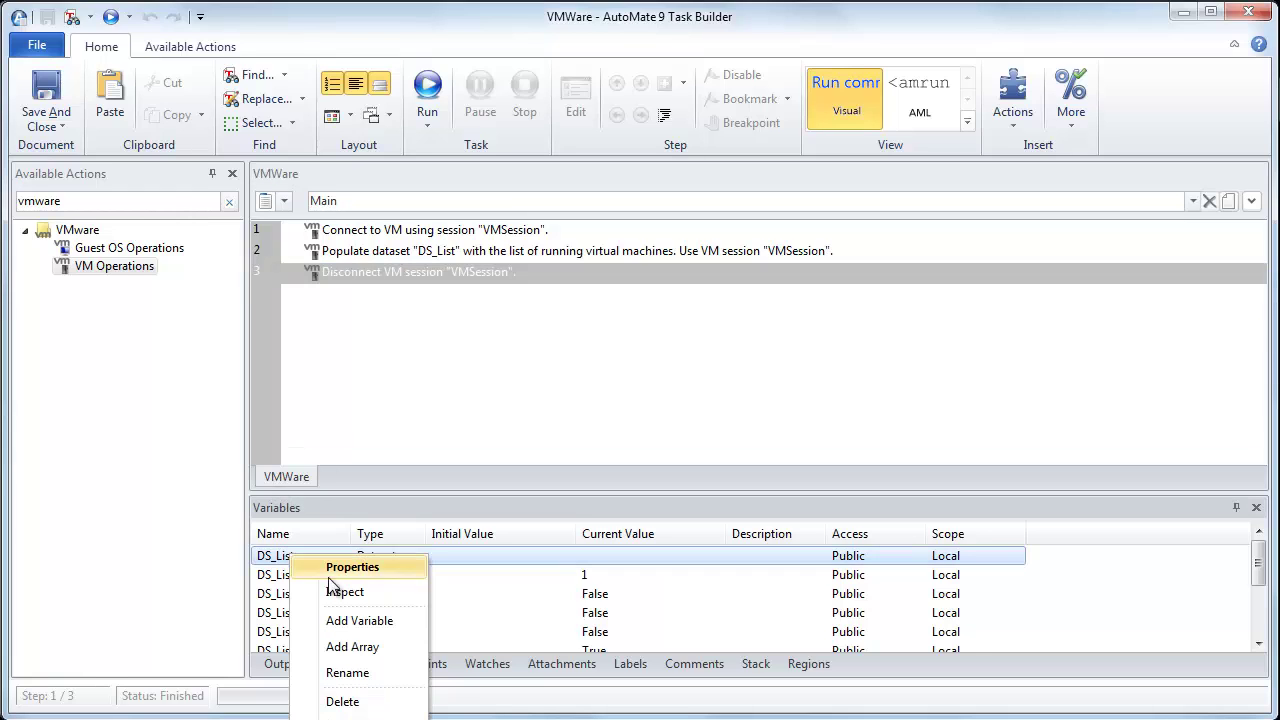
pyautogui.click(355, 592)
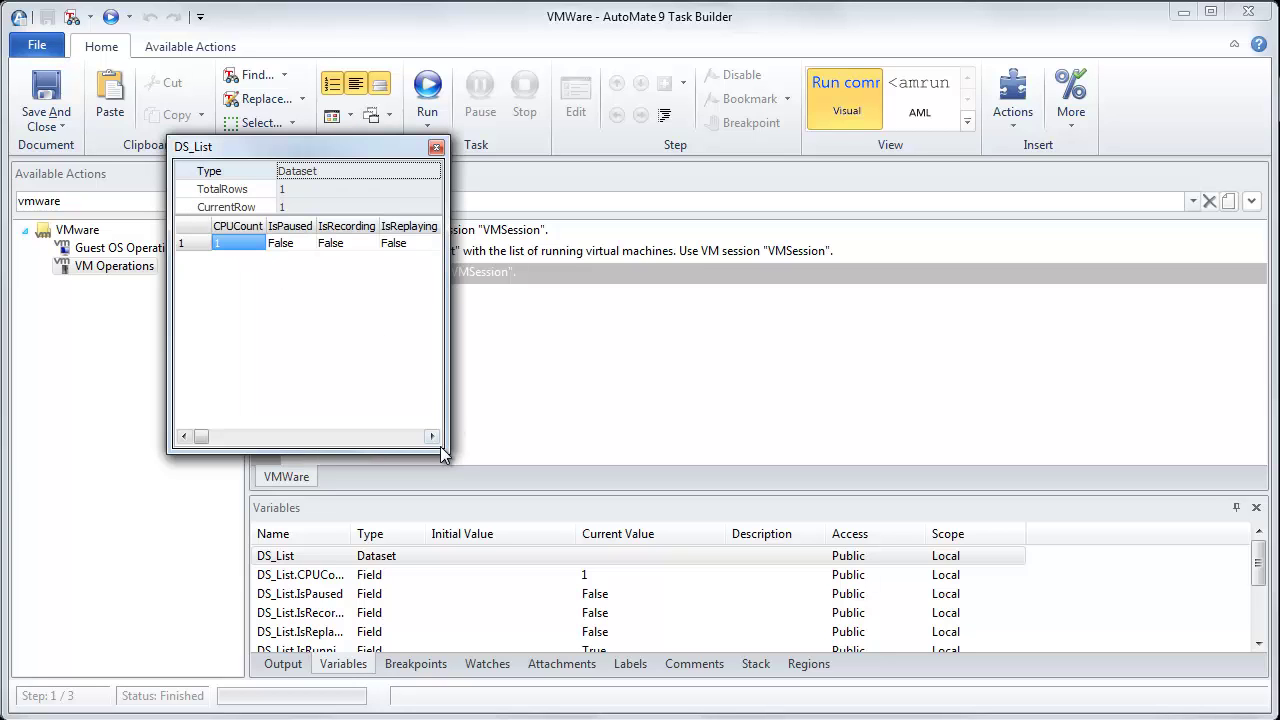
pyautogui.moveTo(448, 436); pyautogui.dragTo(1138, 436)
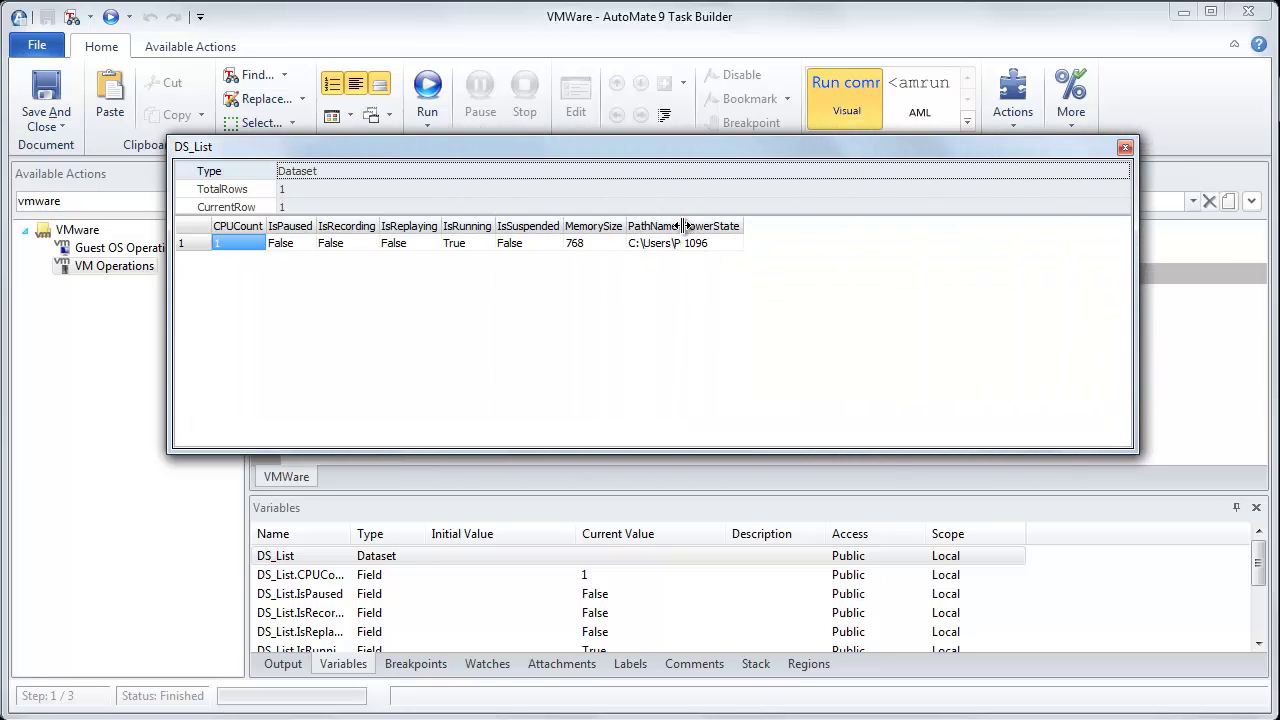
pyautogui.moveTo(681, 228); pyautogui.dragTo(1030, 228)
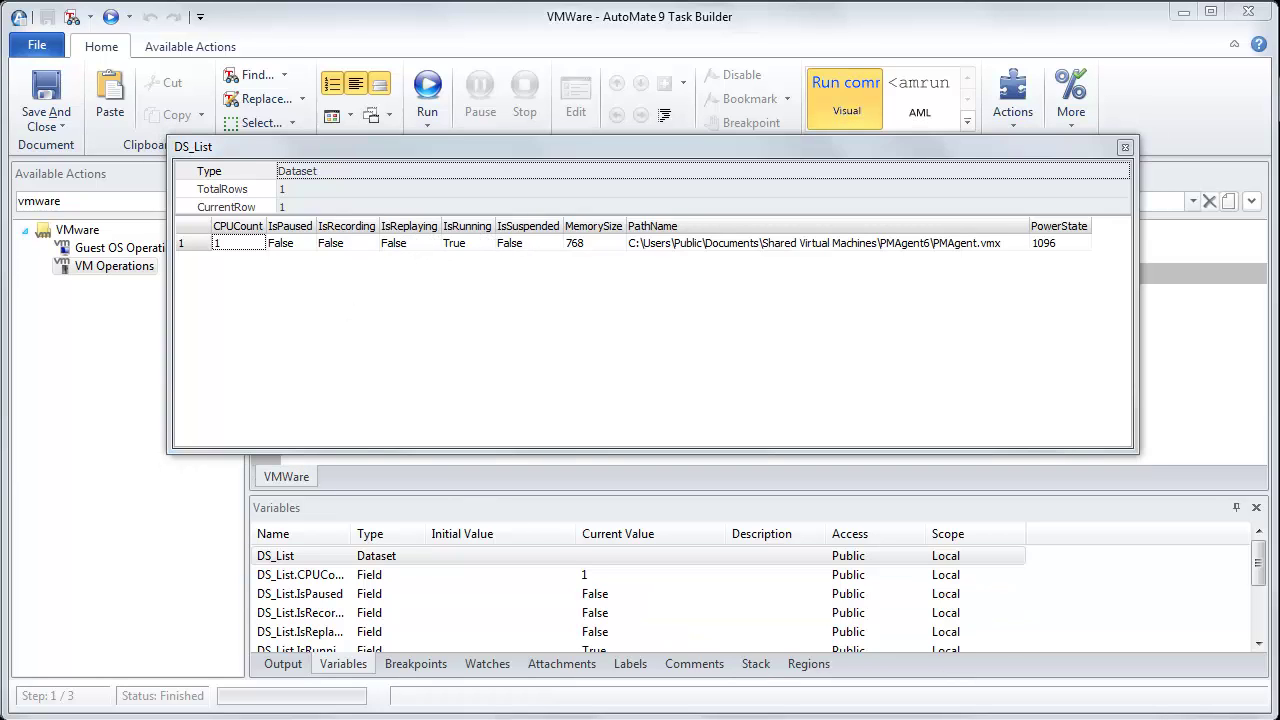
# Close the dataset inspector and clear the action search to show all categories.
pyautogui.click(1125, 149)
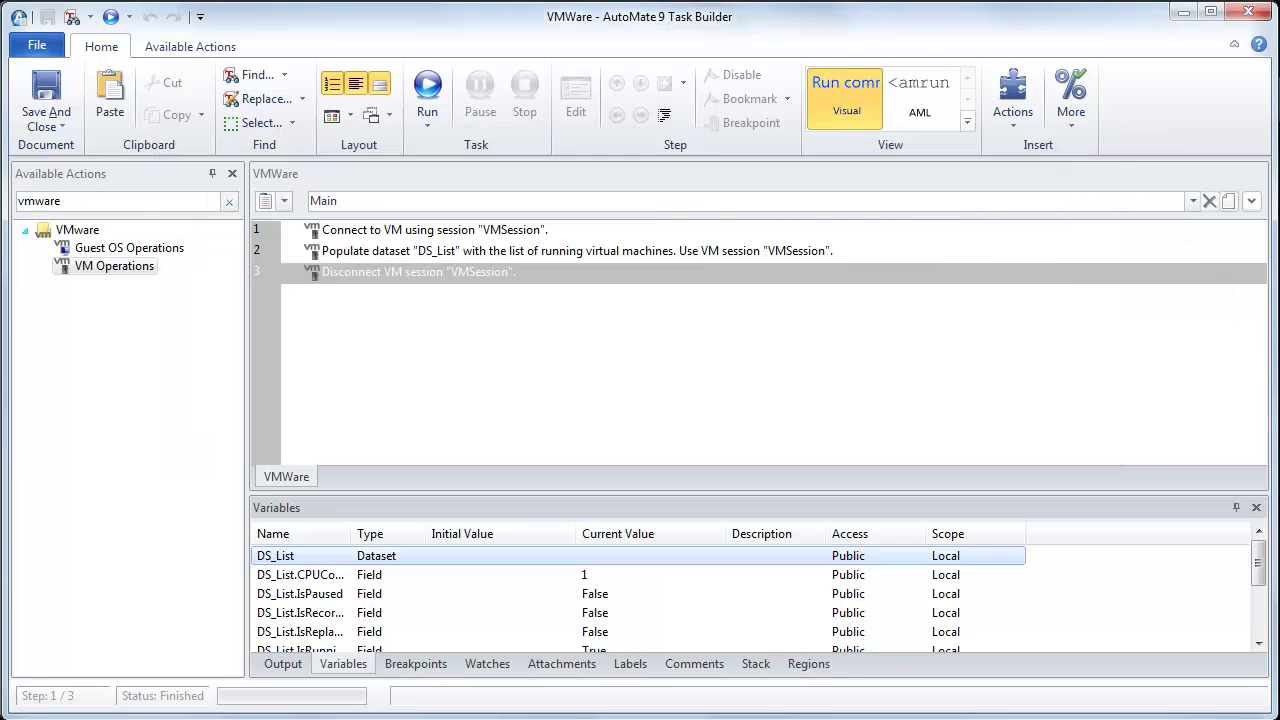
pyautogui.press('BackSpace')
pyautogui.press('BackSpace')
pyautogui.press('BackSpace')
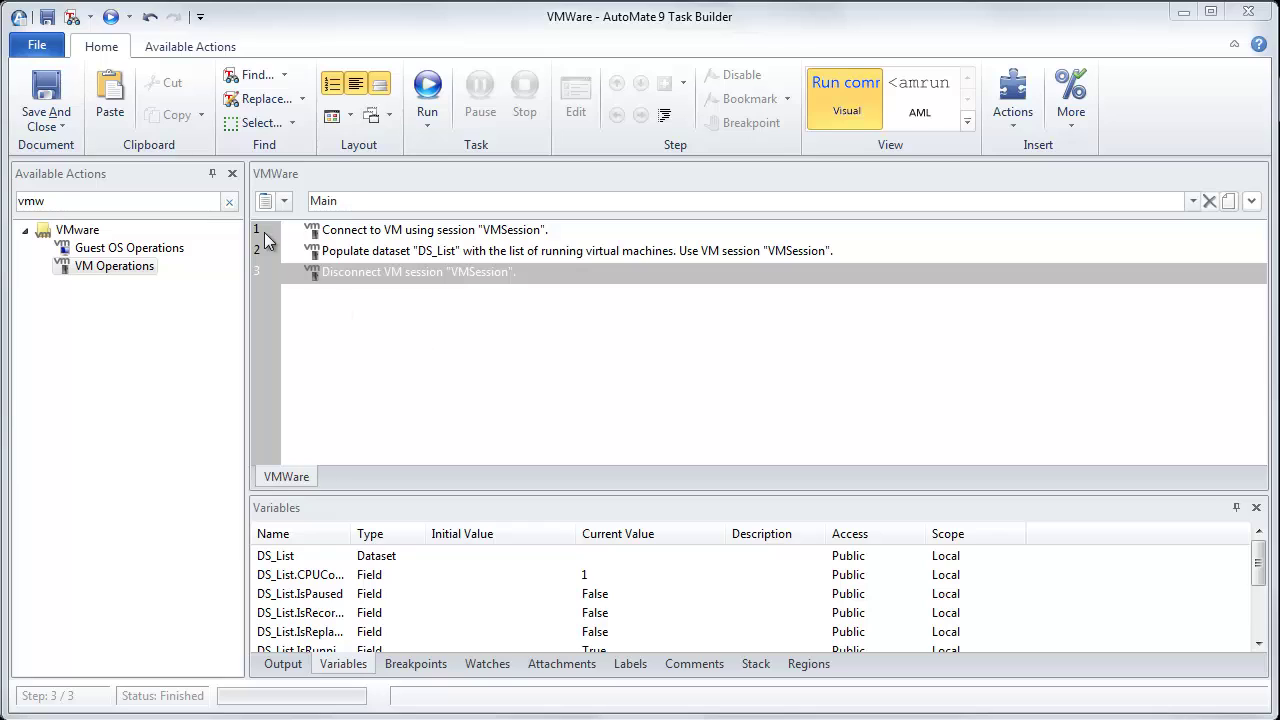
pyautogui.click(230, 201)
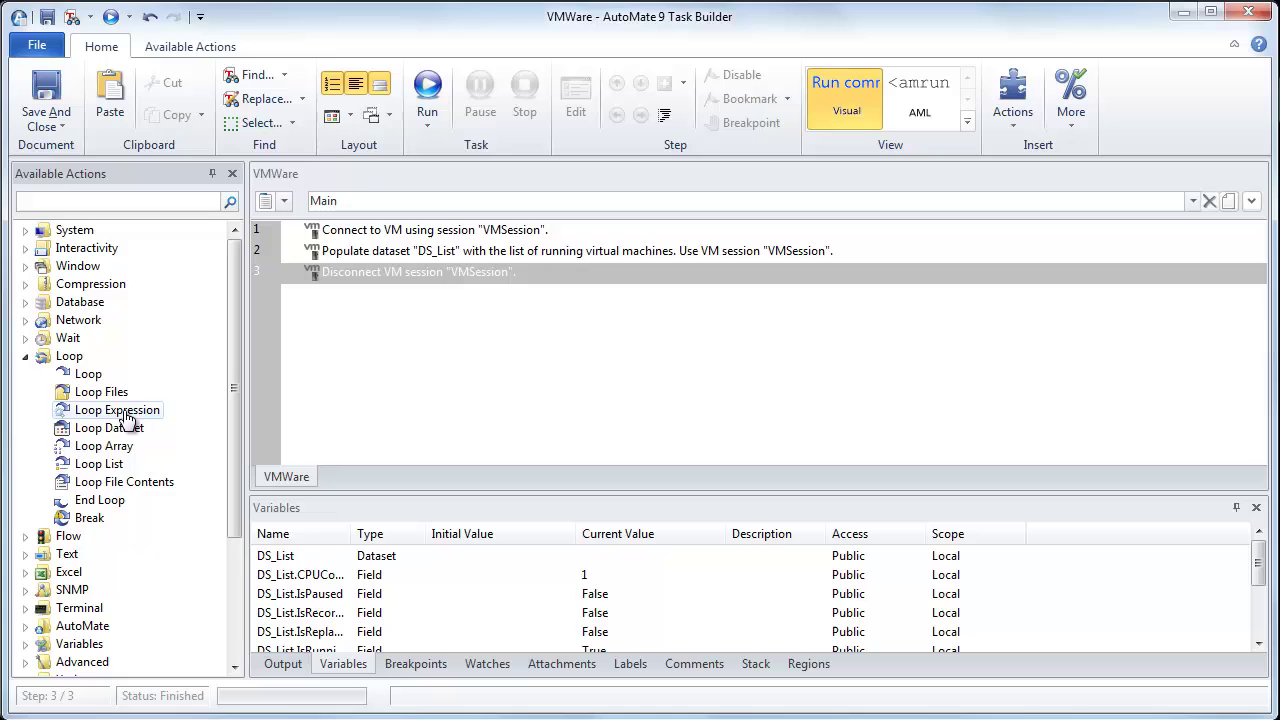
# Add a Loop Dataset step over DS_List and move Disconnect below End Loop.
pyautogui.moveTo(75, 430); pyautogui.dragTo(358, 260)
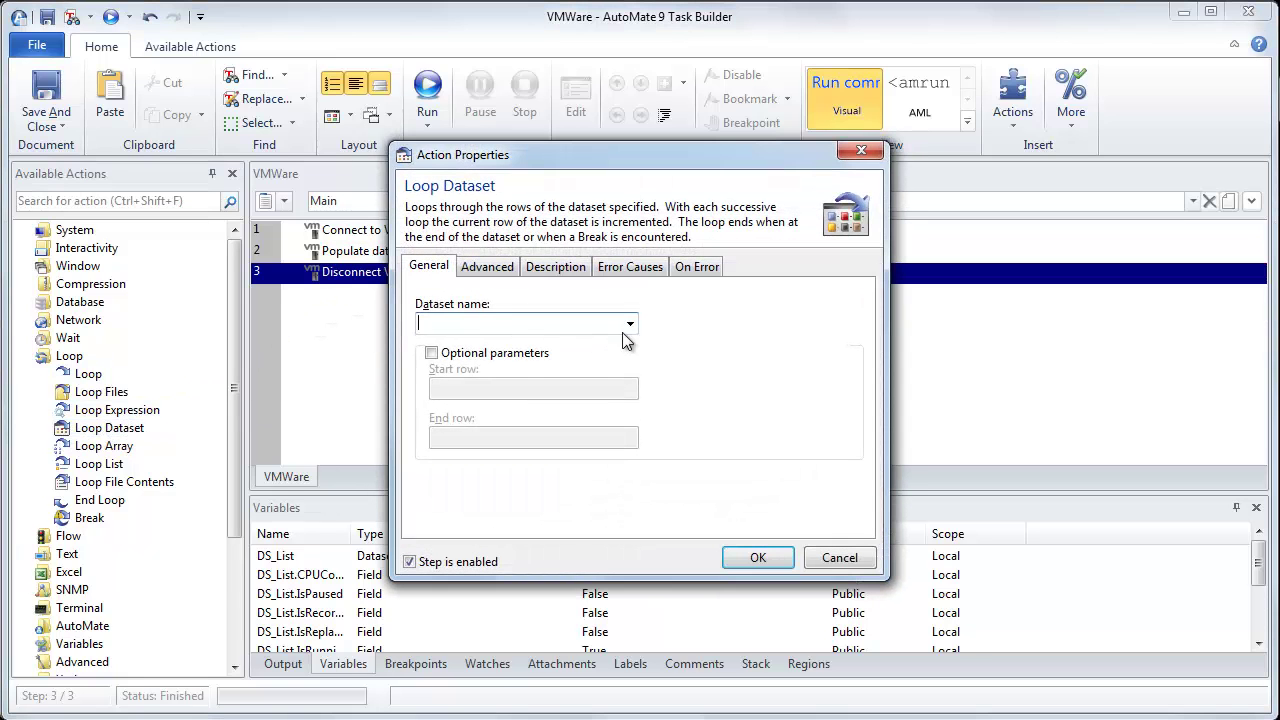
pyautogui.click(629, 323)
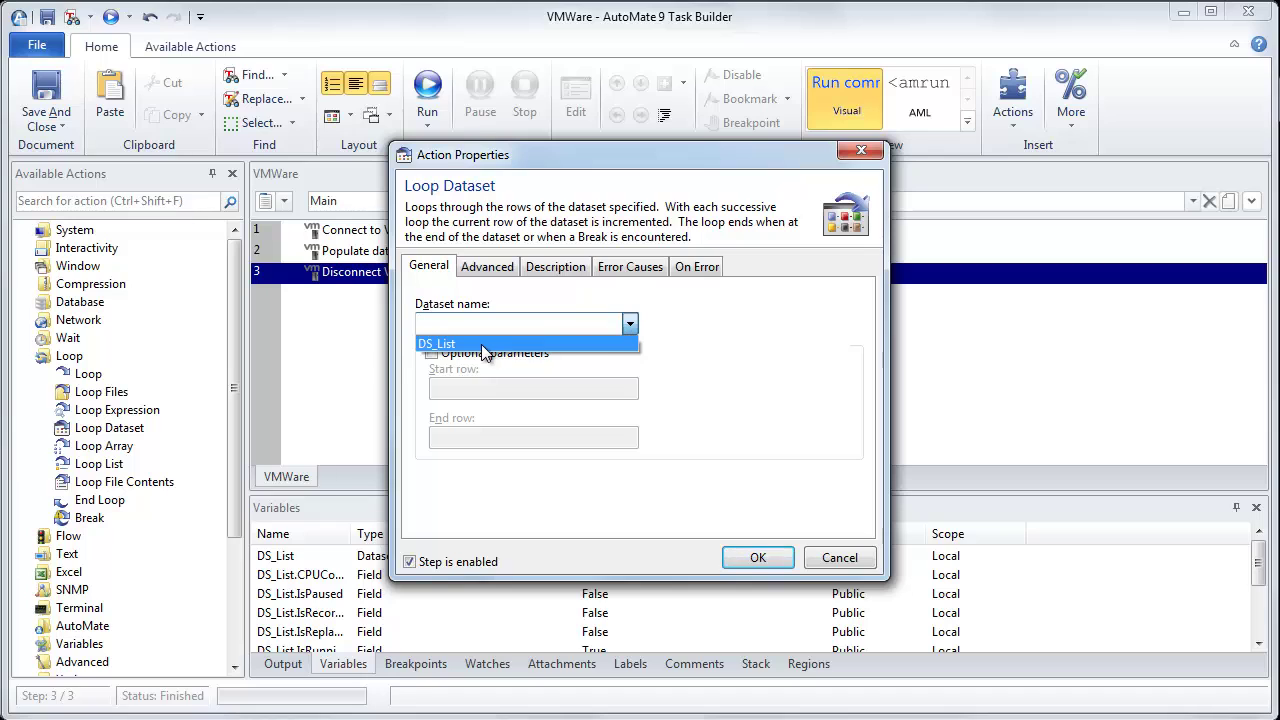
pyautogui.click(481, 344)
pyautogui.click(758, 557)
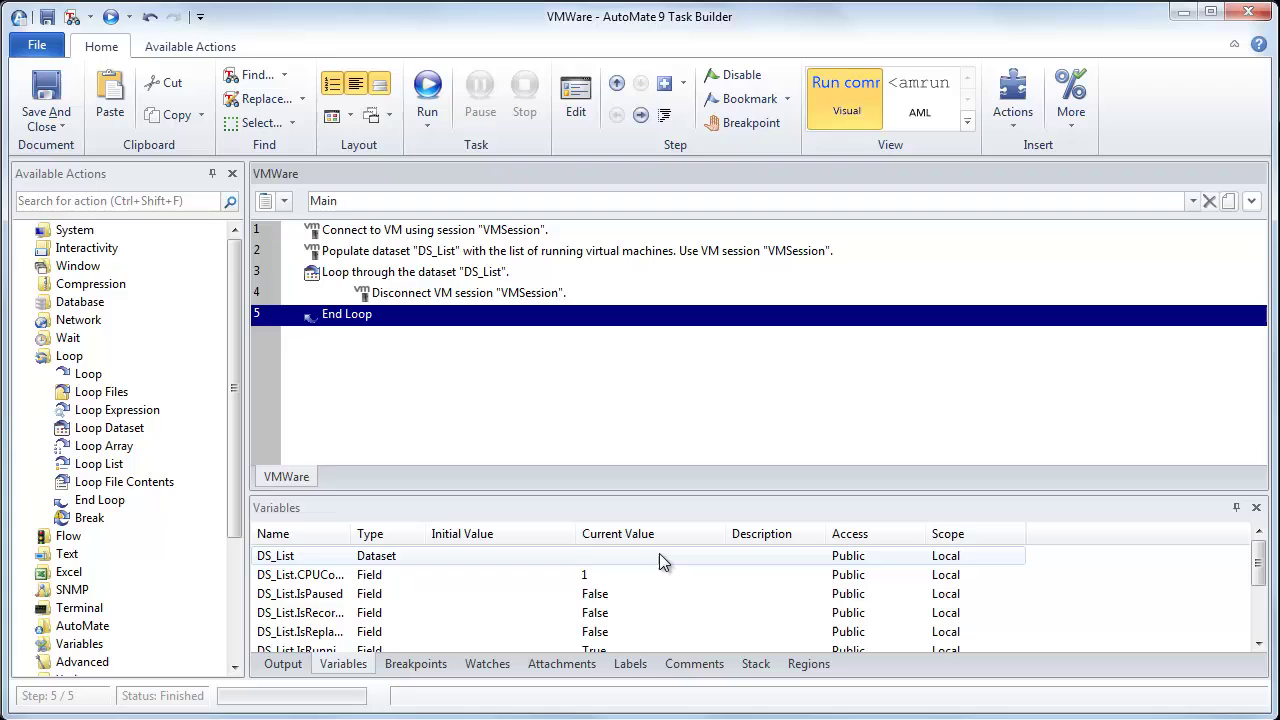
pyautogui.moveTo(455, 293); pyautogui.dragTo(429, 331)
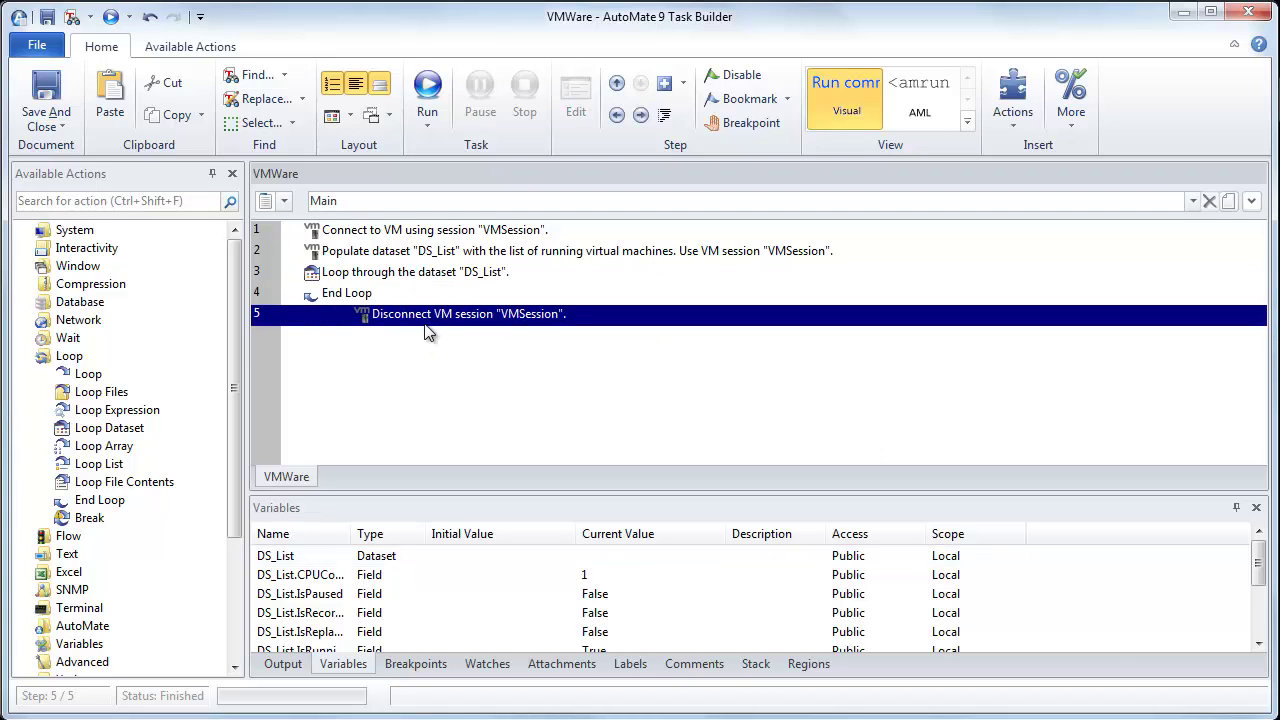
# Take Disconnect out of the loop and add a VM Operations step inside the loop.
pyautogui.click(617, 116)
pyautogui.click(116, 209)
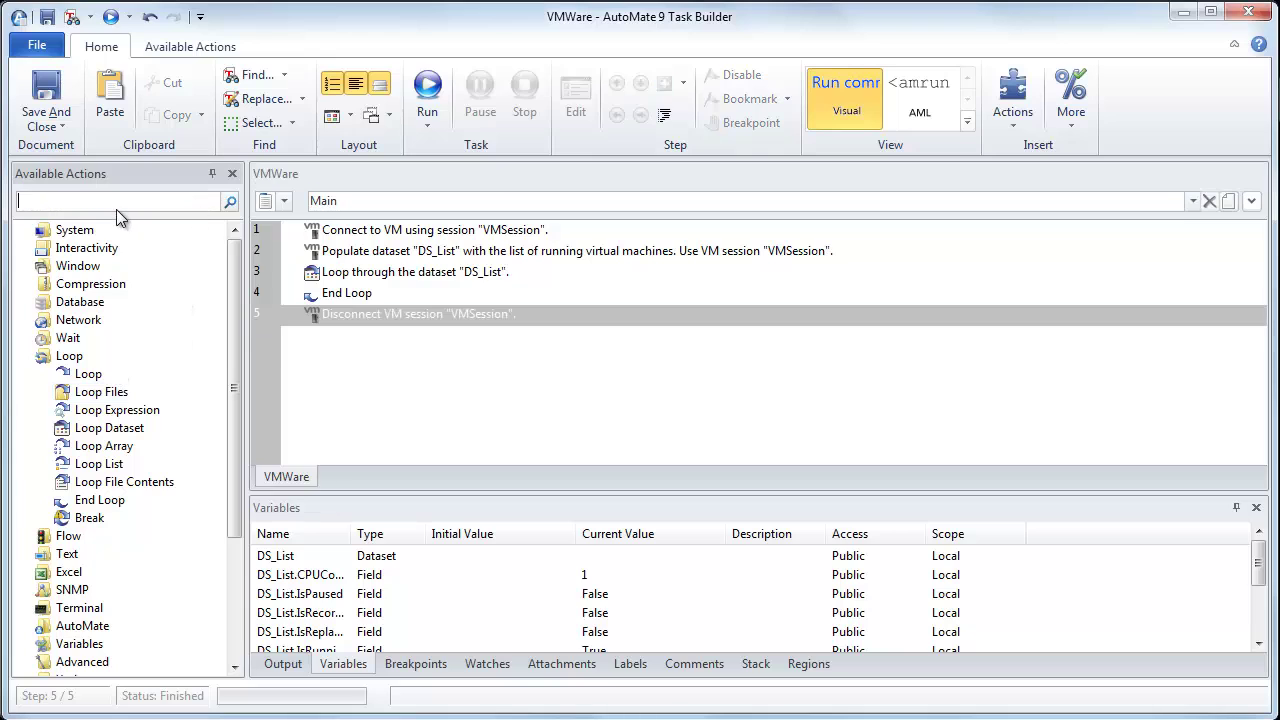
pyautogui.write('vmw')
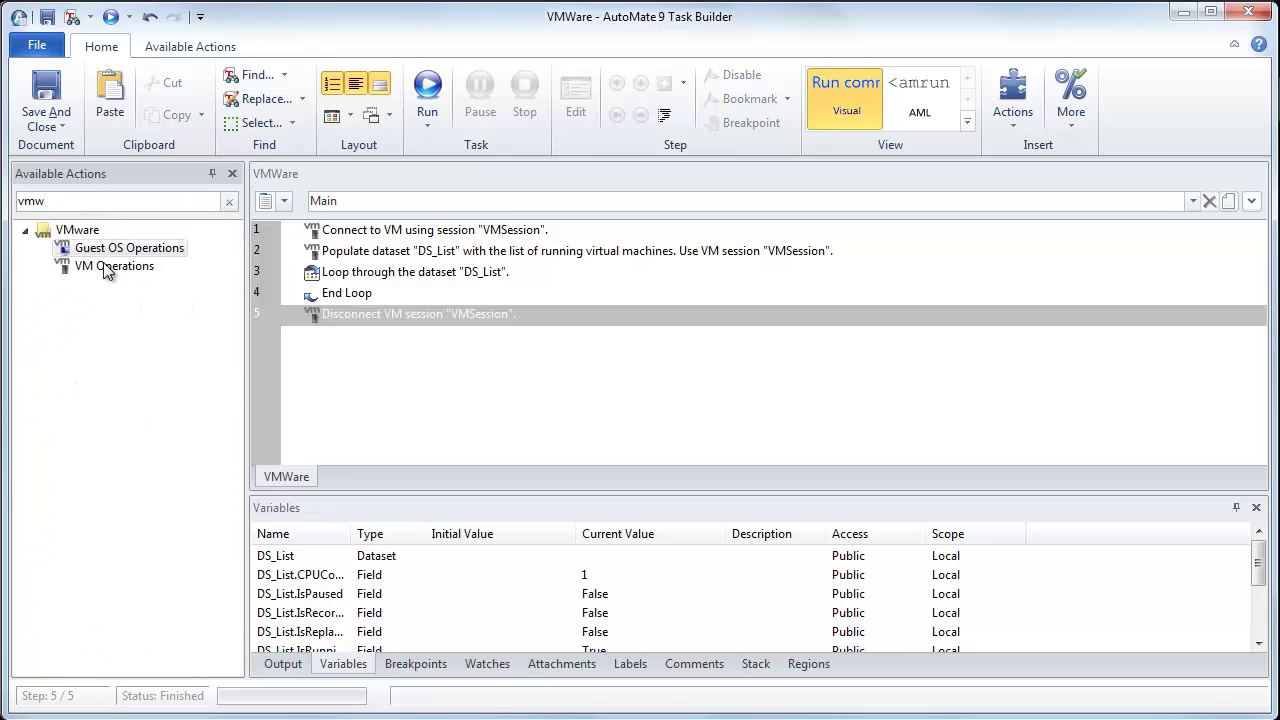
pyautogui.moveTo(112, 273); pyautogui.dragTo(331, 291)
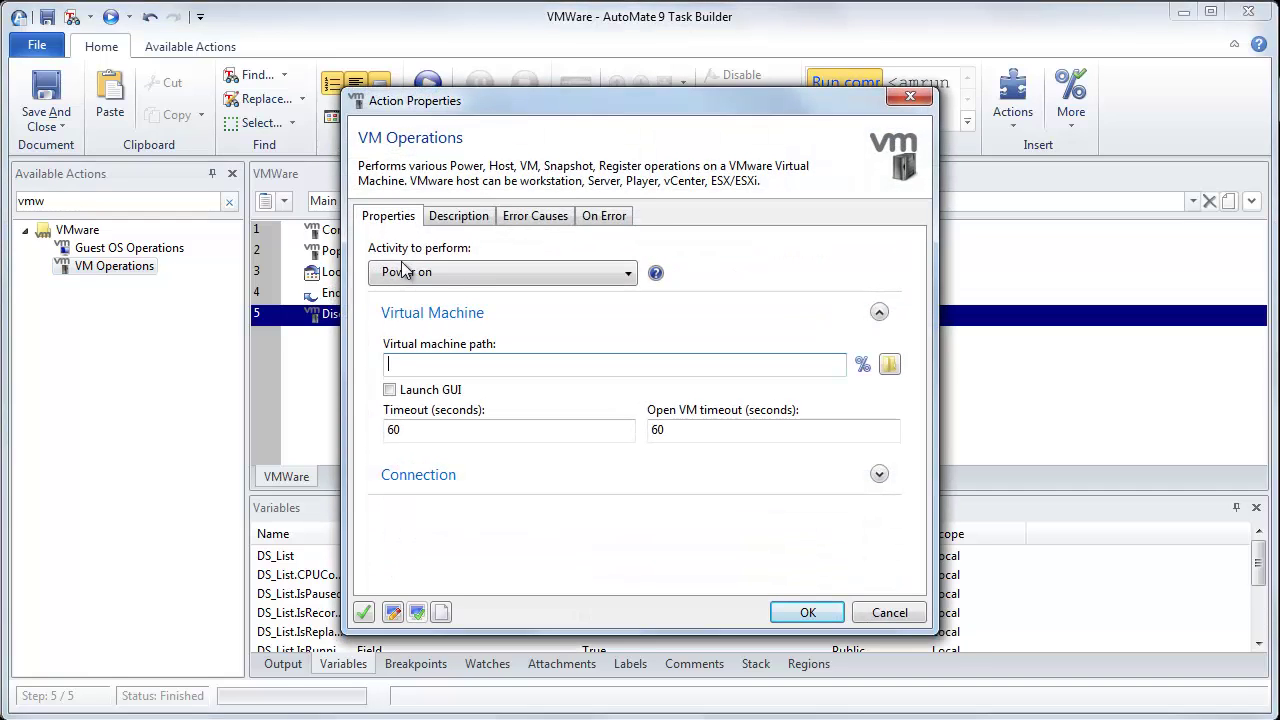
# Set the step to power off VM %DS_List.PathName% using session VMSession.
pyautogui.click(450, 278)
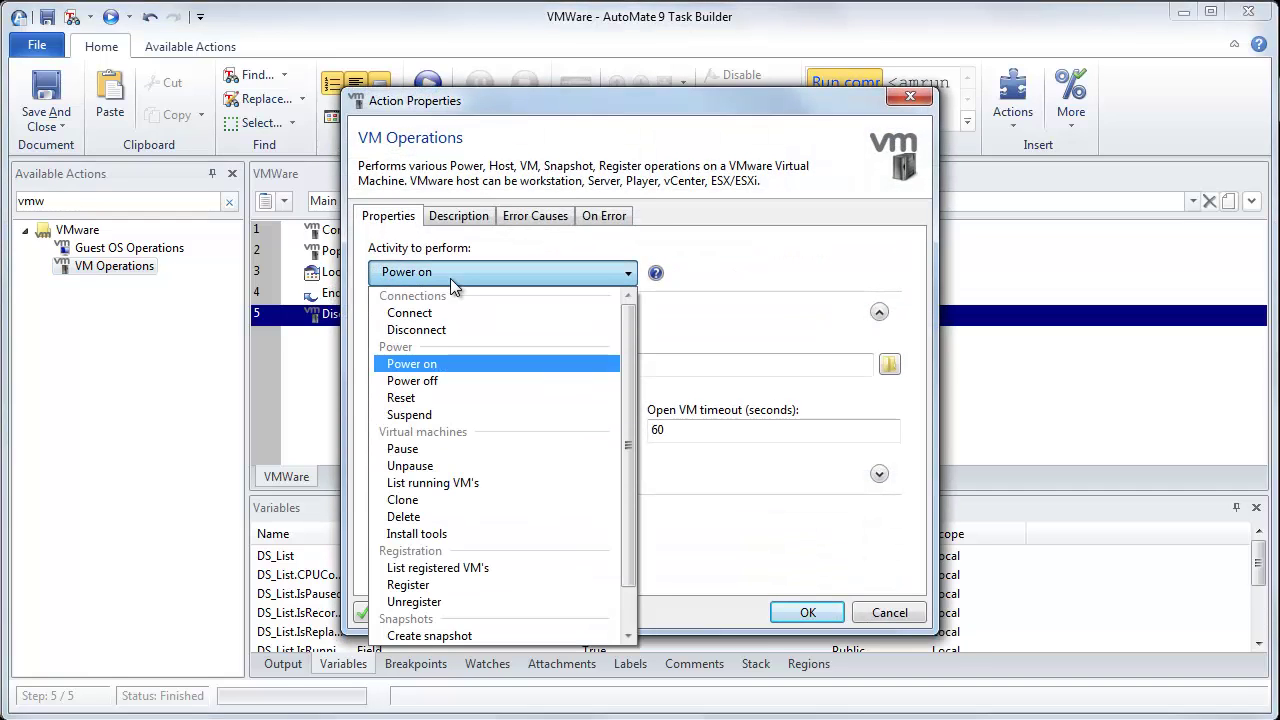
pyautogui.click(416, 381)
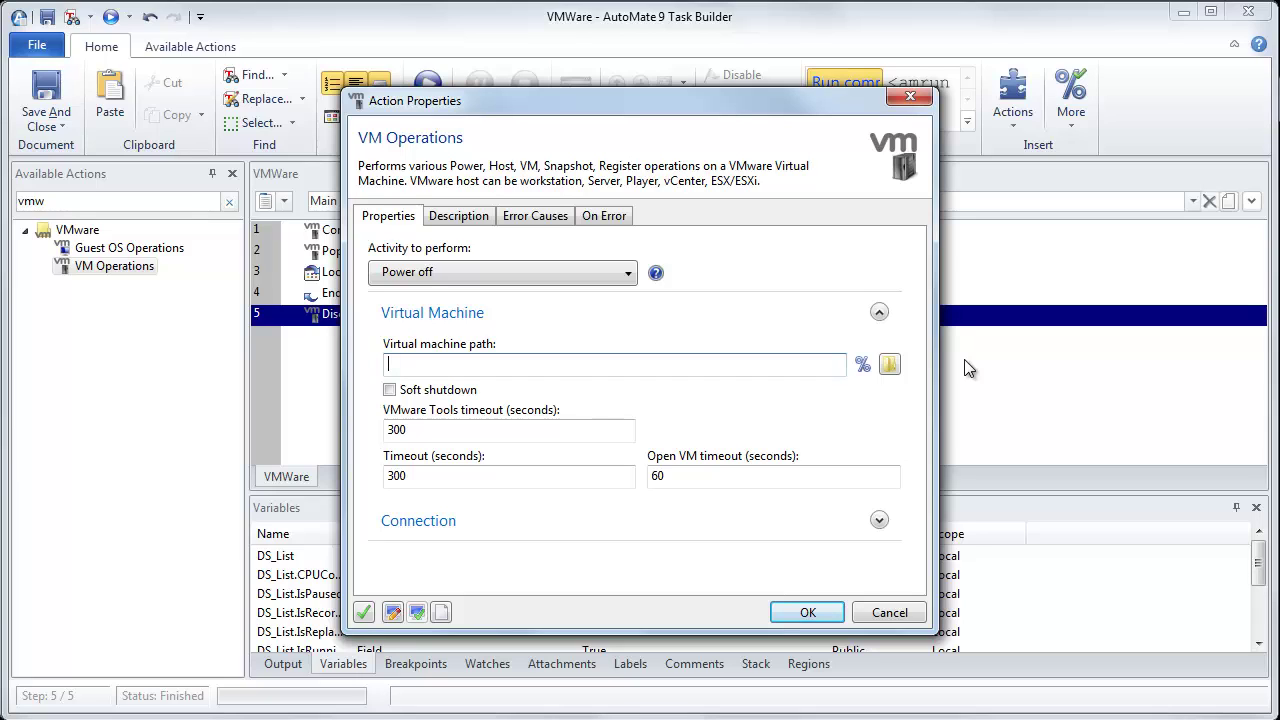
pyautogui.click(861, 365)
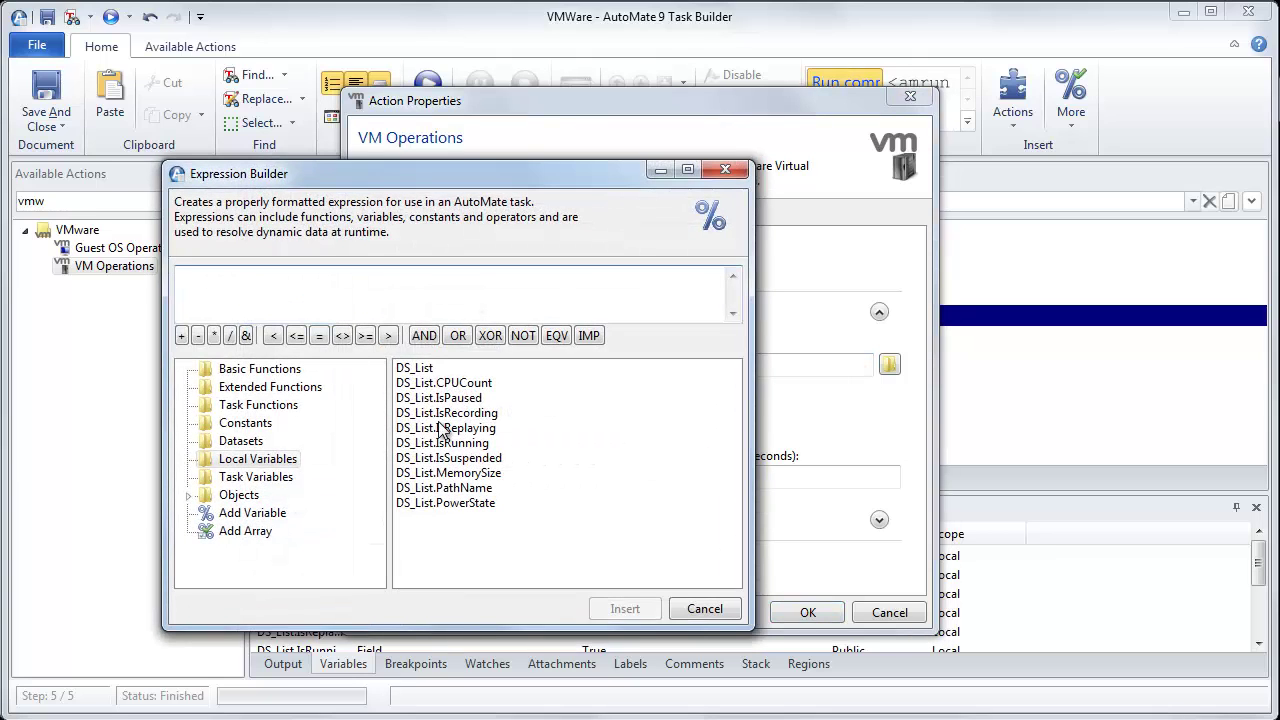
pyautogui.doubleClick(458, 488)
pyautogui.click(623, 608)
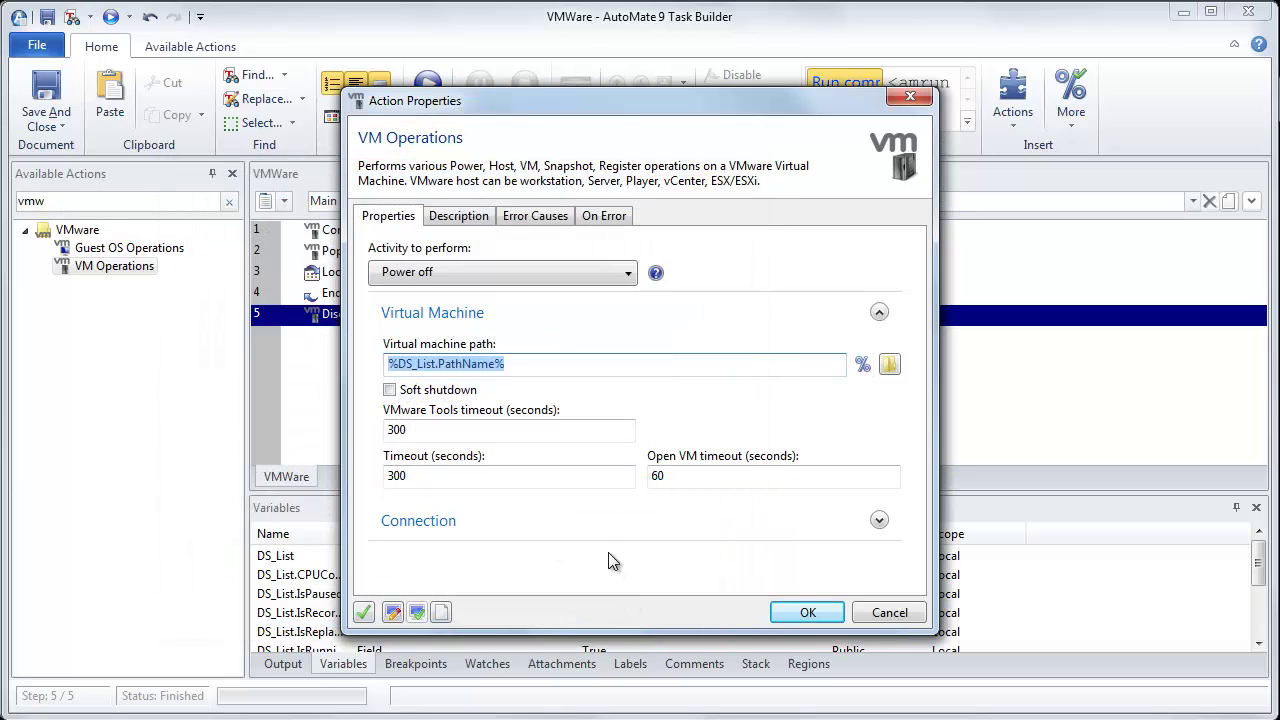
pyautogui.click(608, 516)
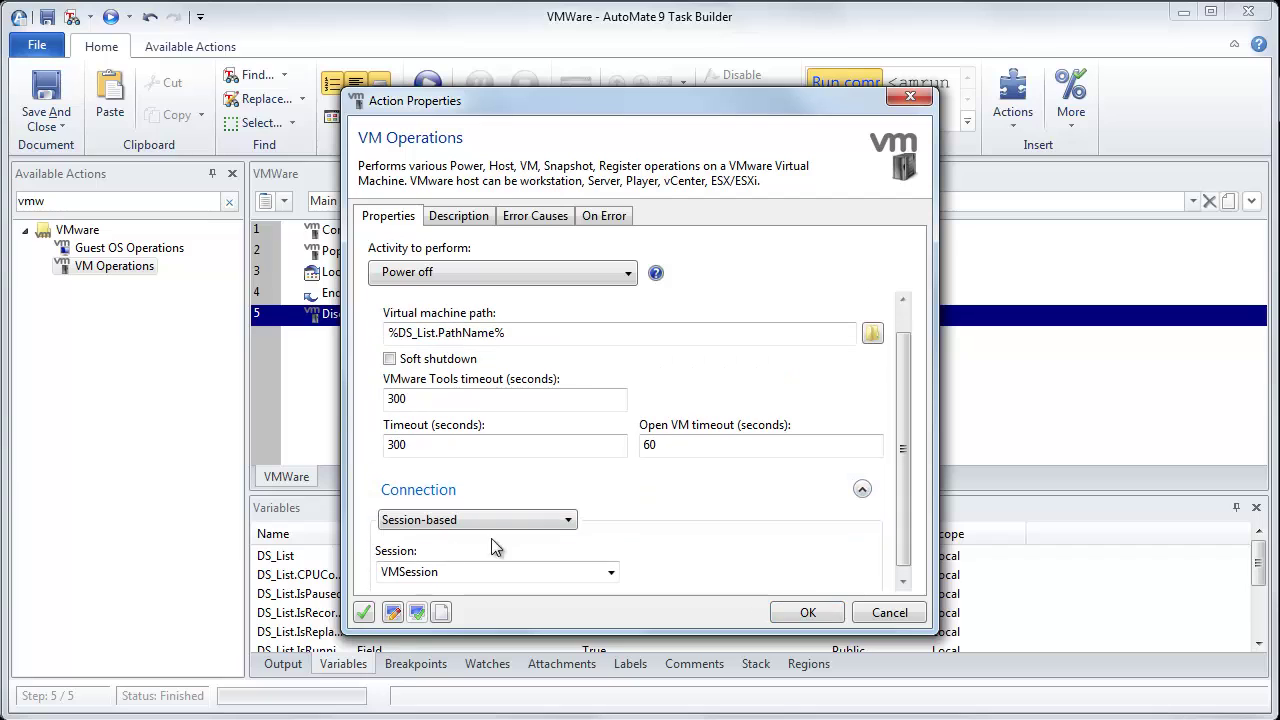
pyautogui.scroll(-1, 416, 530)
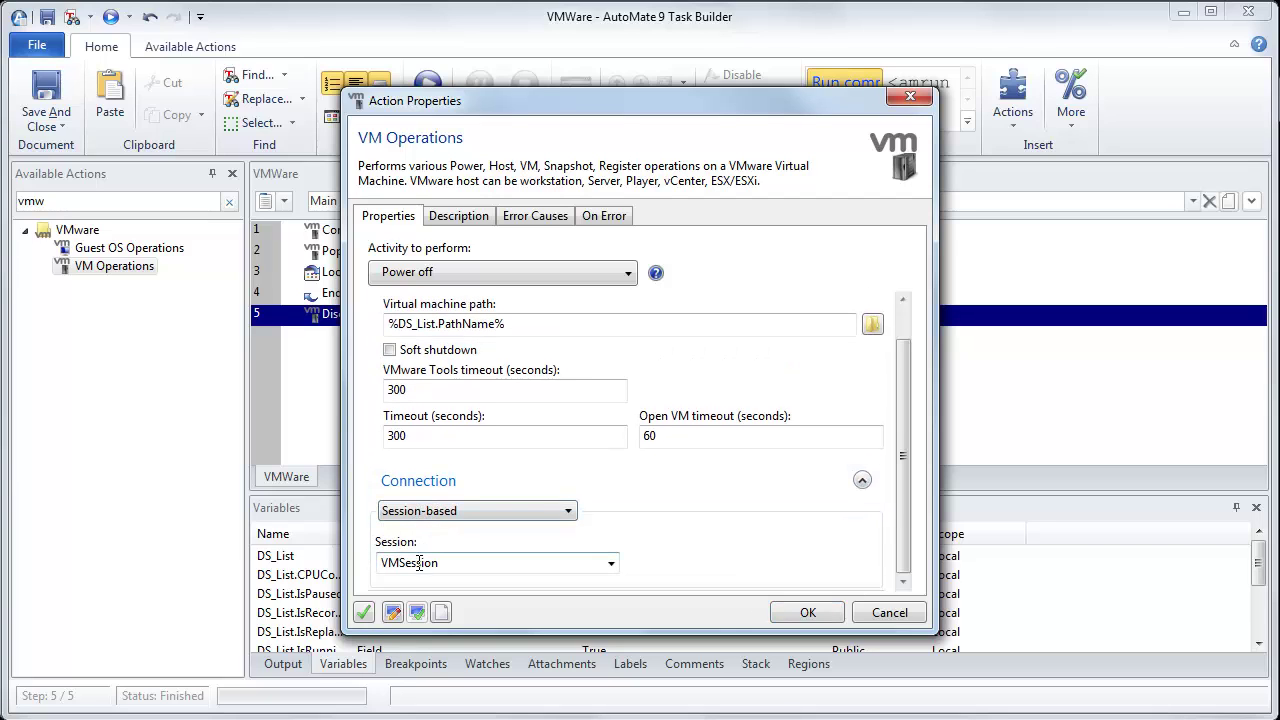
pyautogui.click(823, 607)
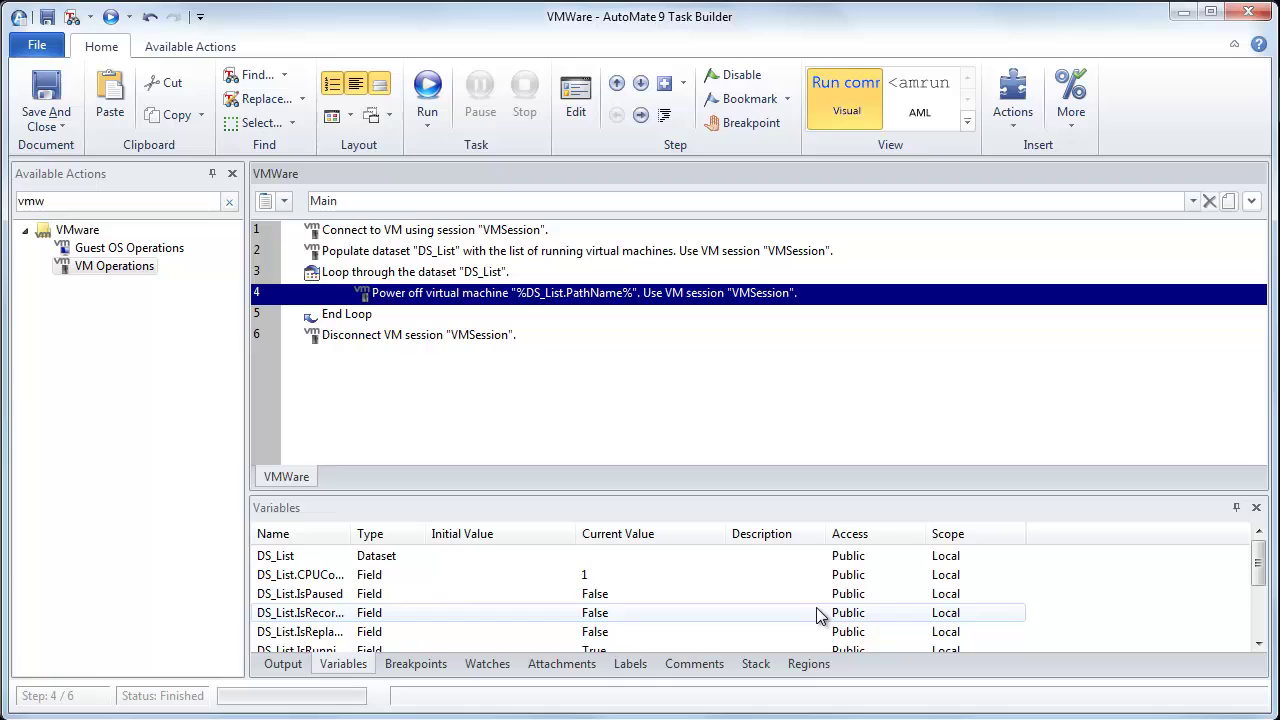
# Select the loop step and run the six-step task from the Home ribbon.
pyautogui.click(376, 253)
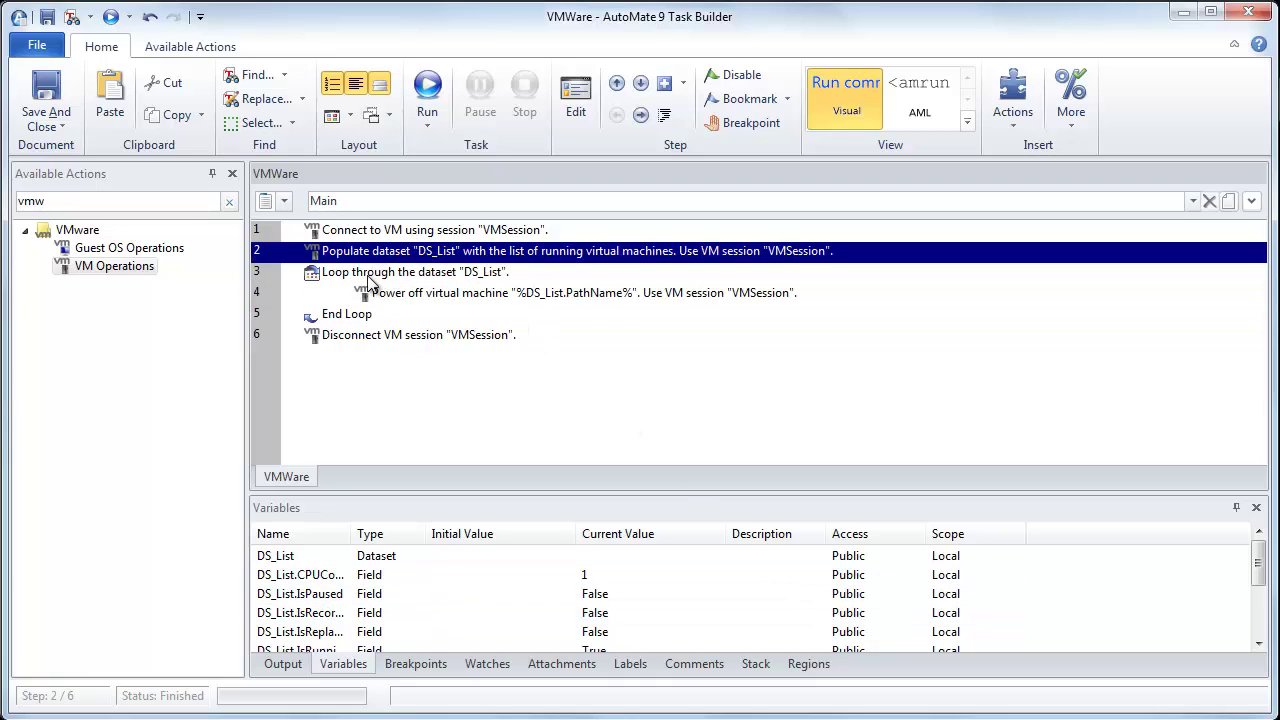
pyautogui.click(368, 276)
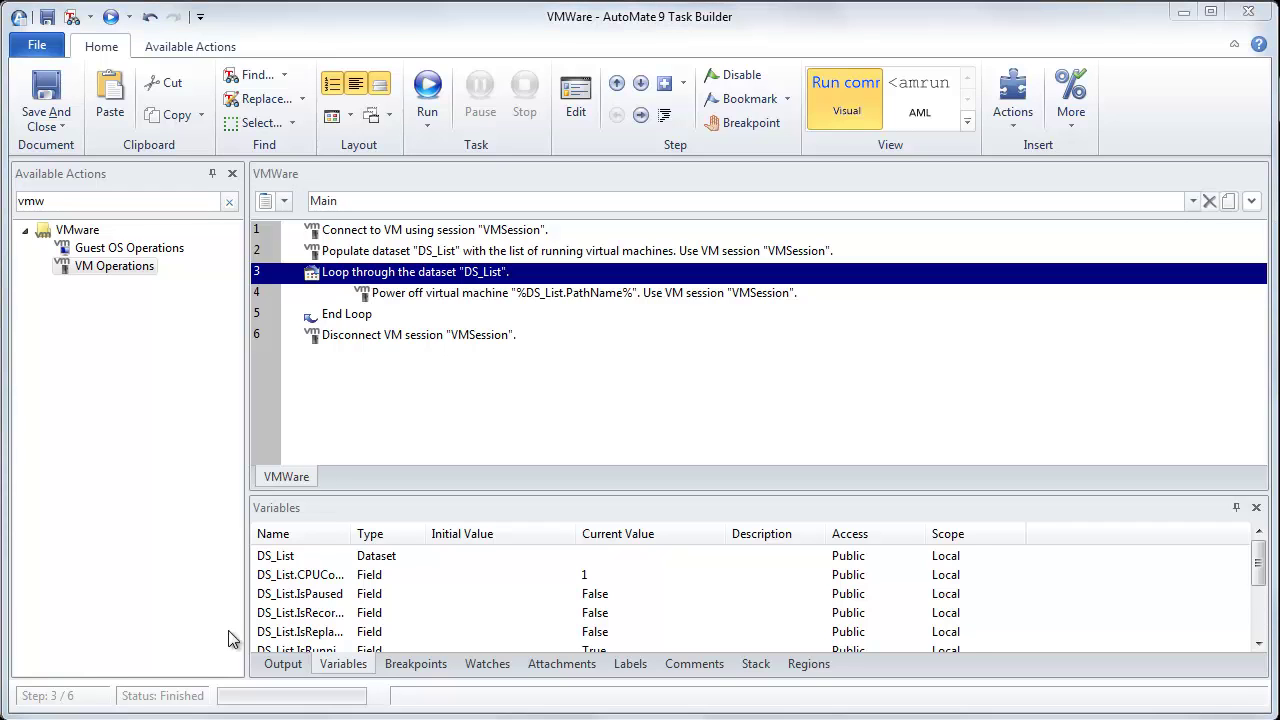
pyautogui.click(428, 90)
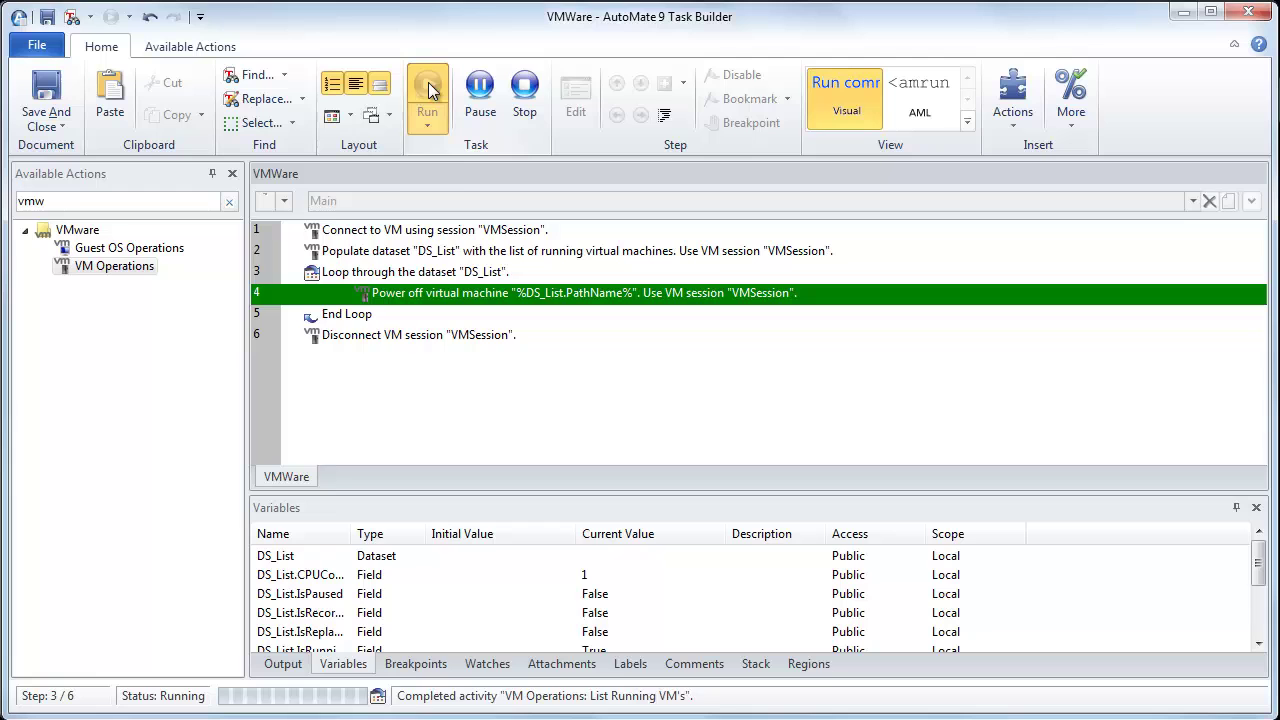
# Bring VMware Workstation into view and power the PMAgent1 virtual machine back on.
pyautogui.moveTo(5, 230); pyautogui.dragTo(1110, 59)
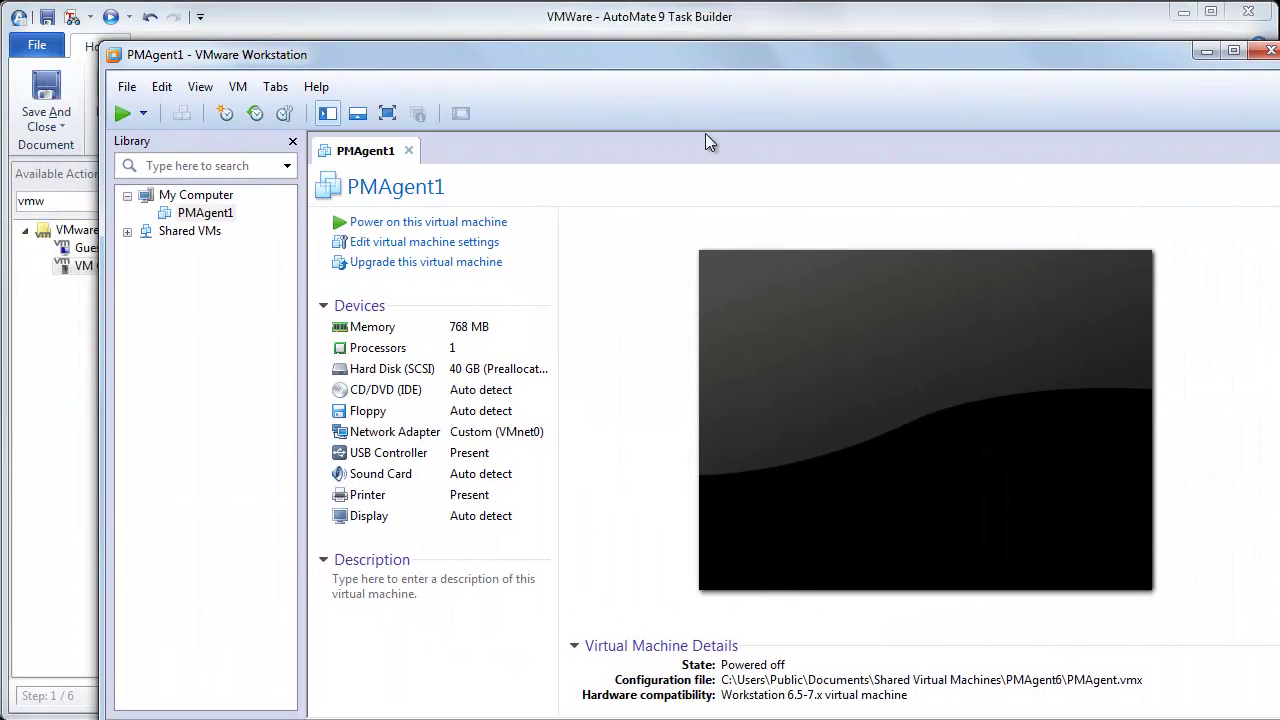
pyautogui.moveTo(323, 57); pyautogui.dragTo(315, 43)
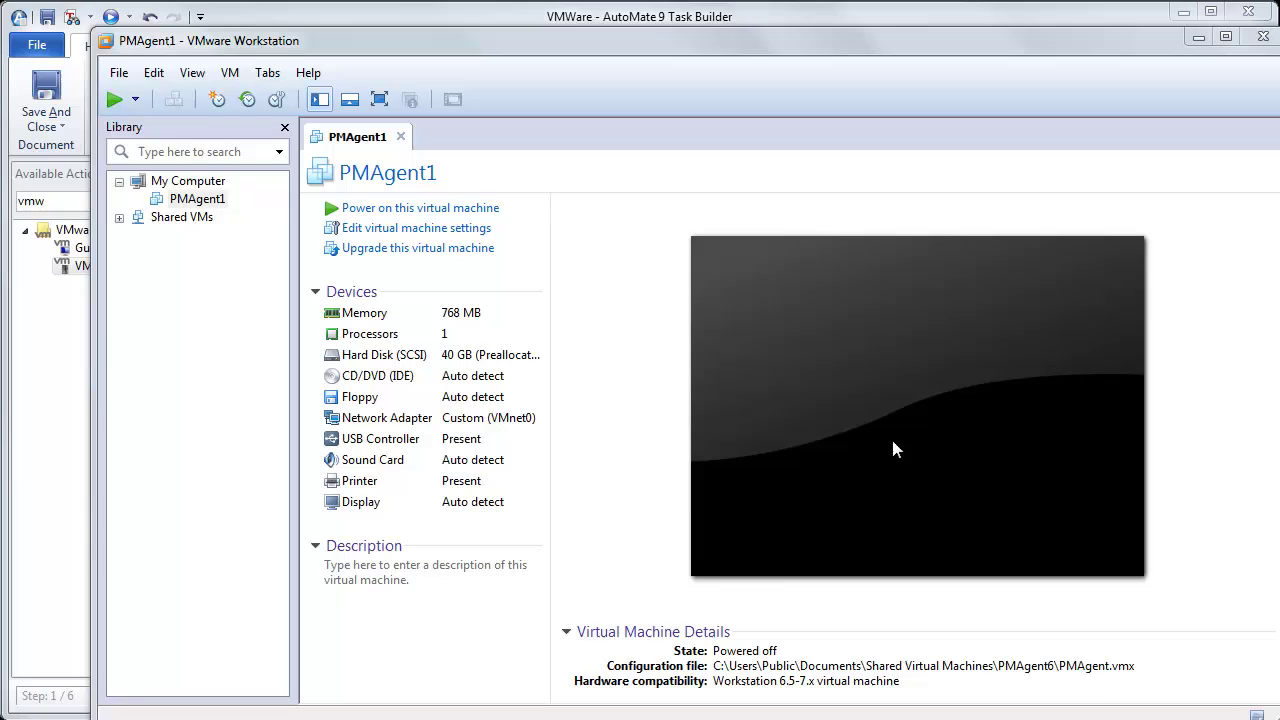
pyautogui.click(421, 208)
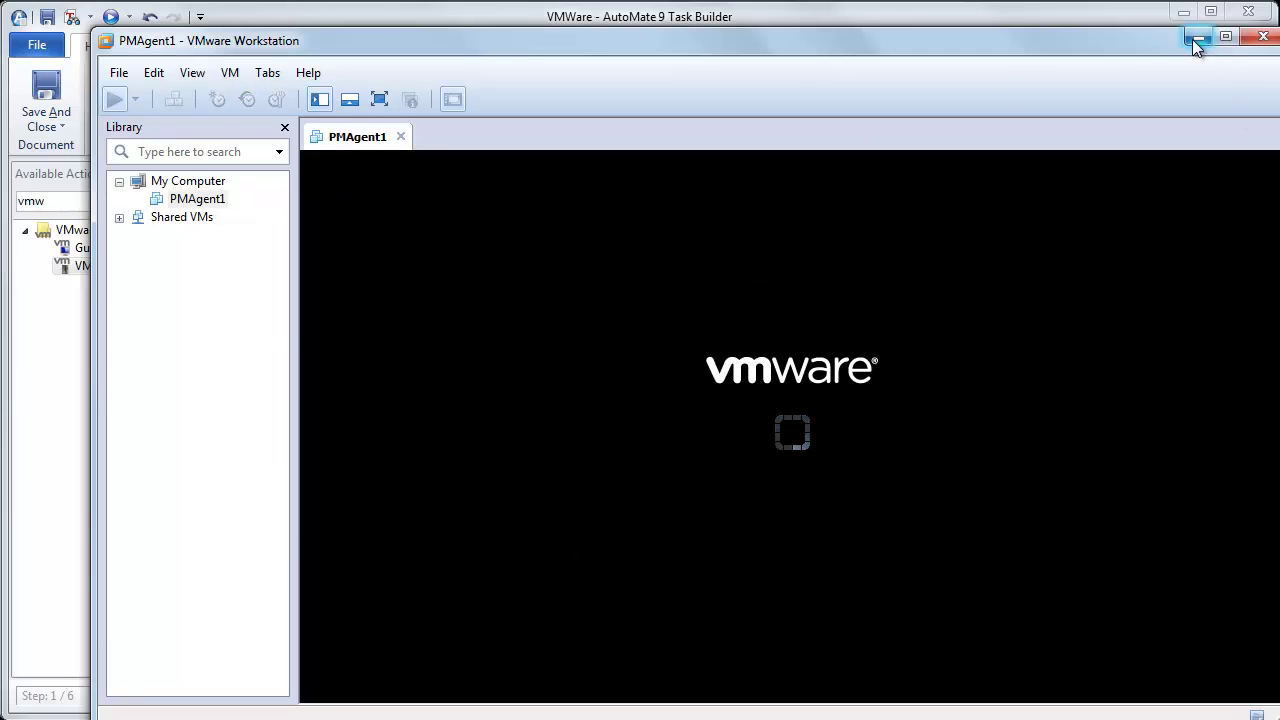
# Back in the task, disable steps 1 through 6 so none of them run.
pyautogui.click(1196, 37)
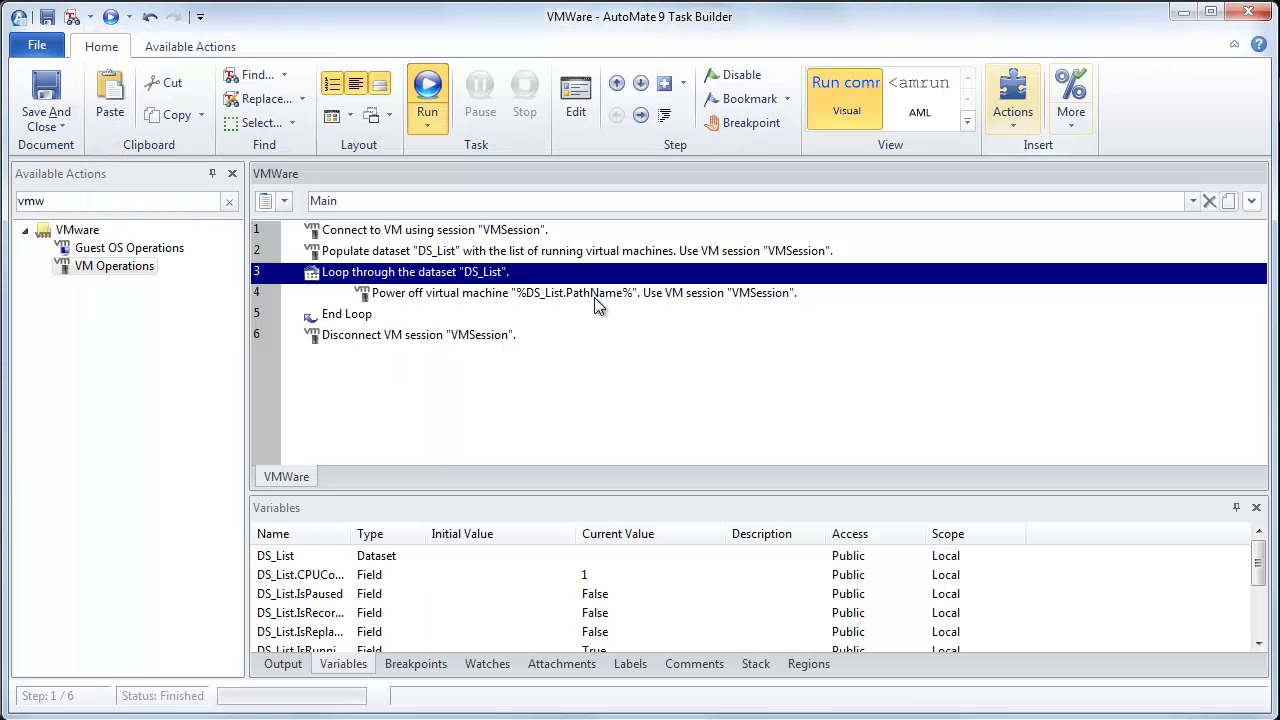
pyautogui.click(368, 230)
pyautogui.keyDown('shift'); pyautogui.click(360, 337); pyautogui.keyUp('shift')
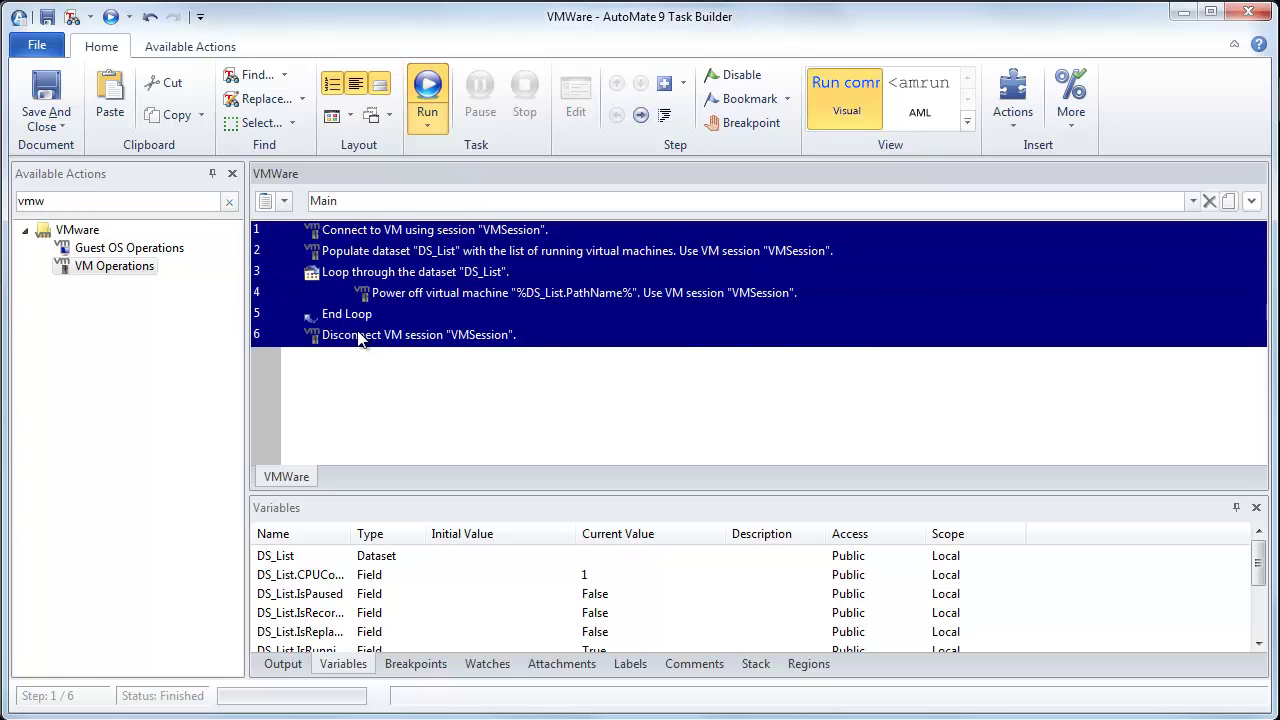
pyautogui.click(742, 74)
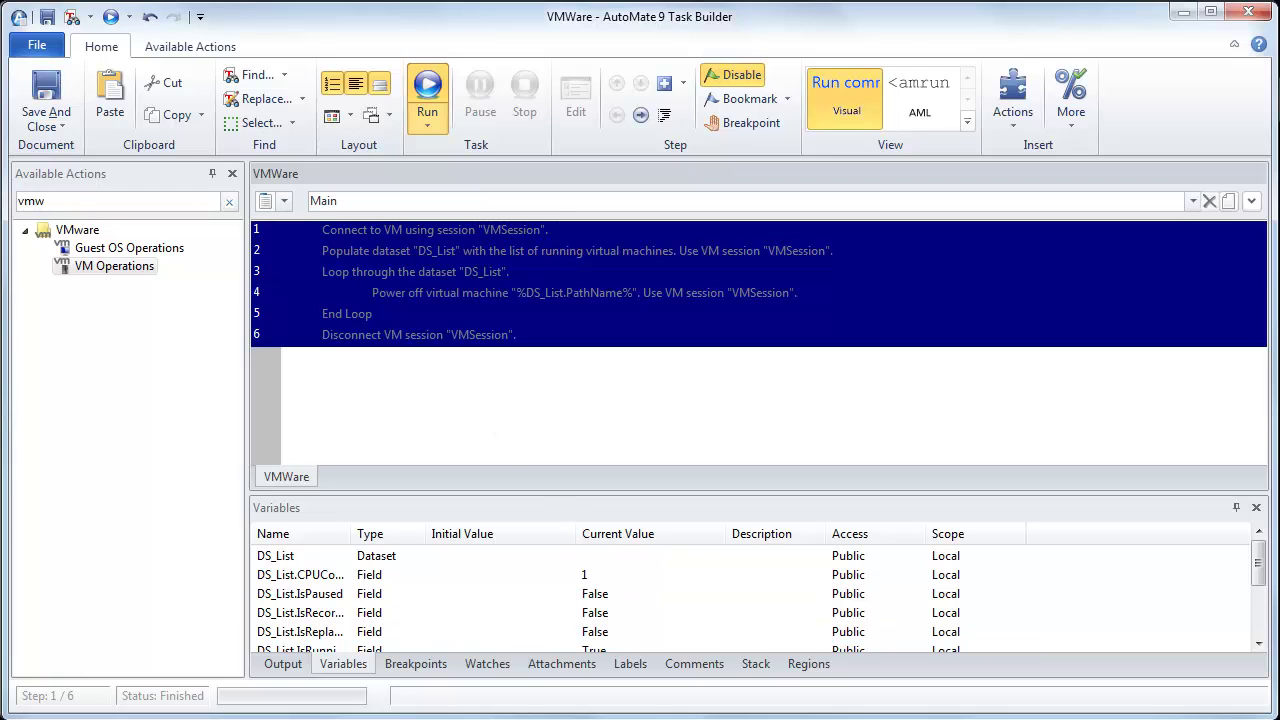
pyautogui.click(129, 247)
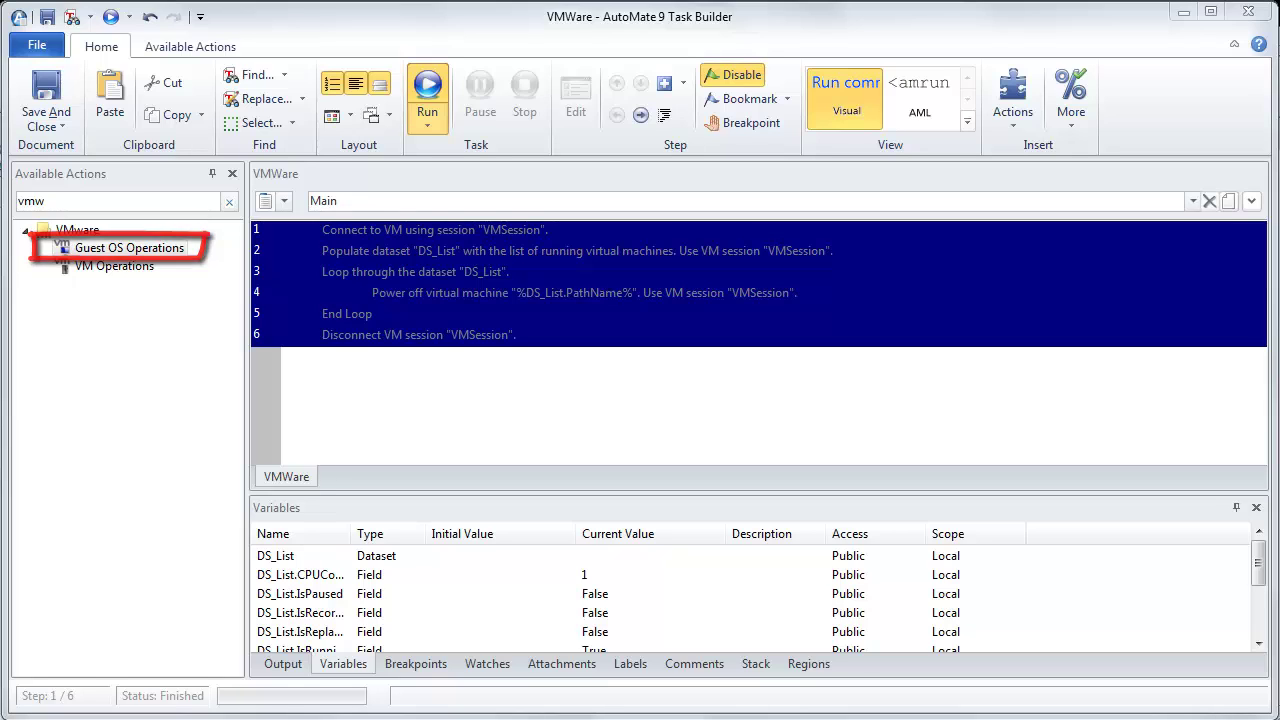
# Add a Guest OS Connect step for VMware Workstation targeting PMAgent.vmx.
pyautogui.moveTo(140, 246); pyautogui.dragTo(425, 408)
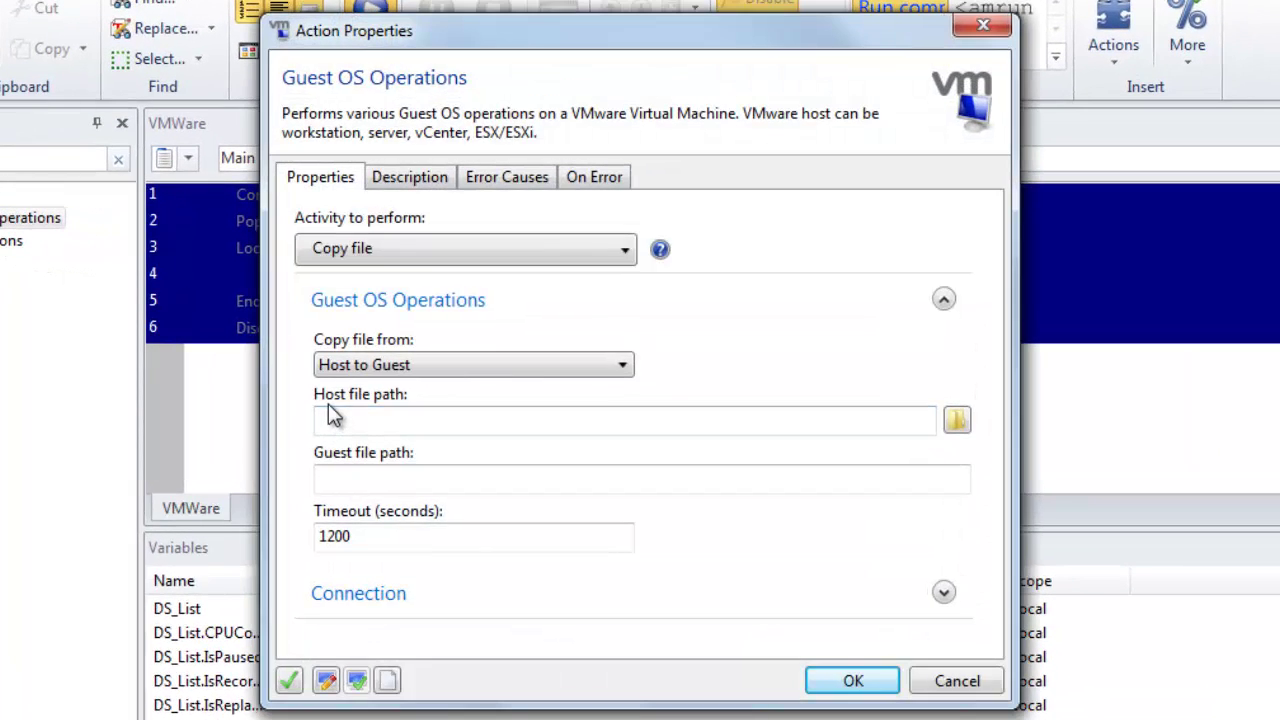
pyautogui.click(371, 248)
pyautogui.click(348, 302)
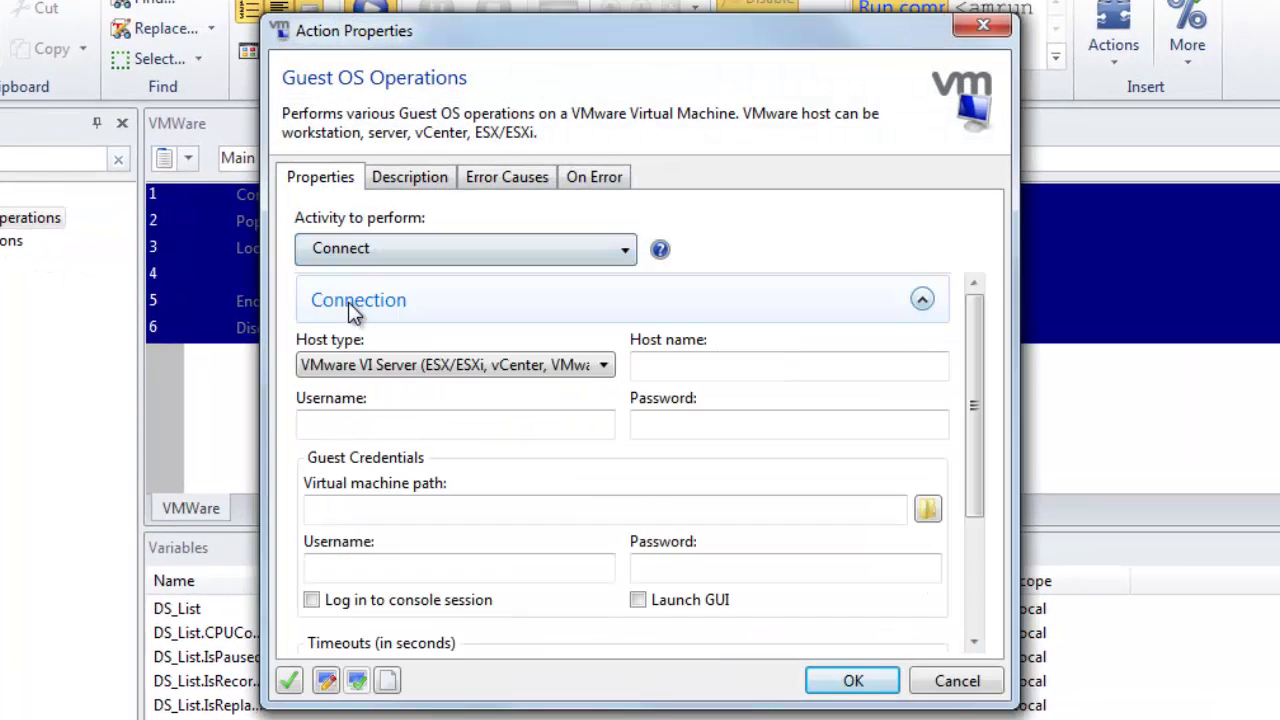
pyautogui.click(337, 368)
pyautogui.click(366, 410)
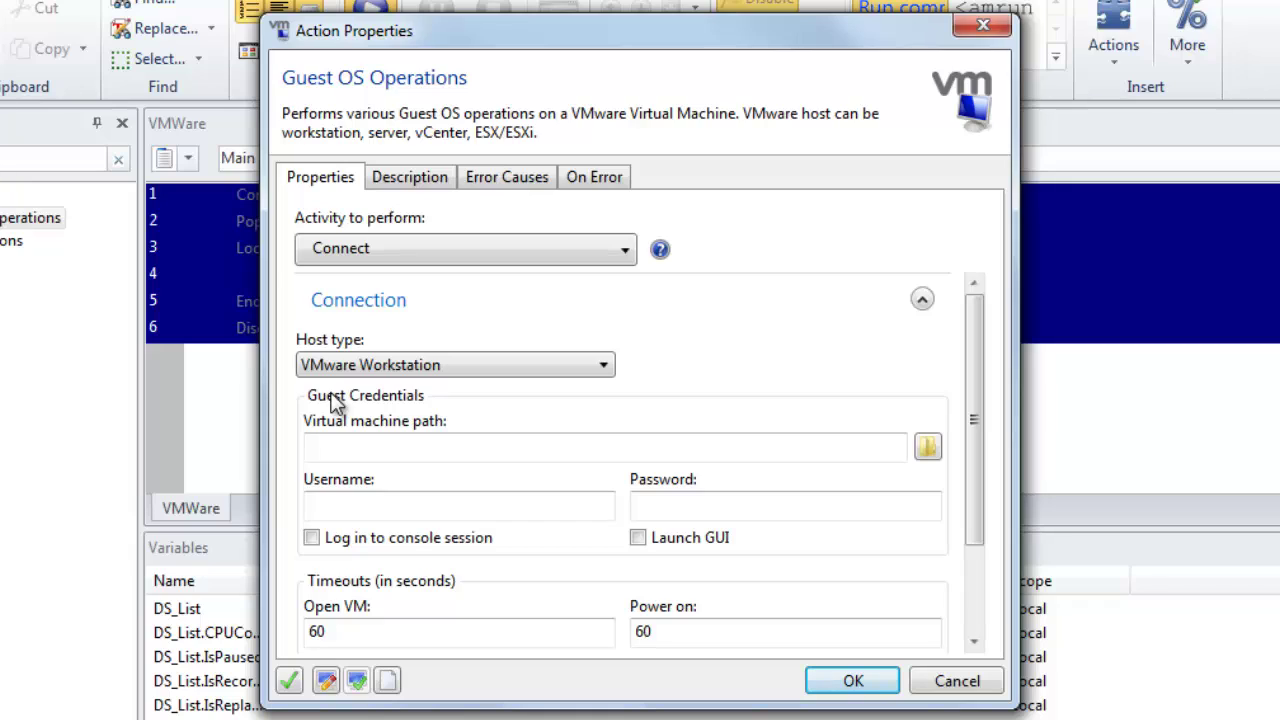
pyautogui.click(394, 445)
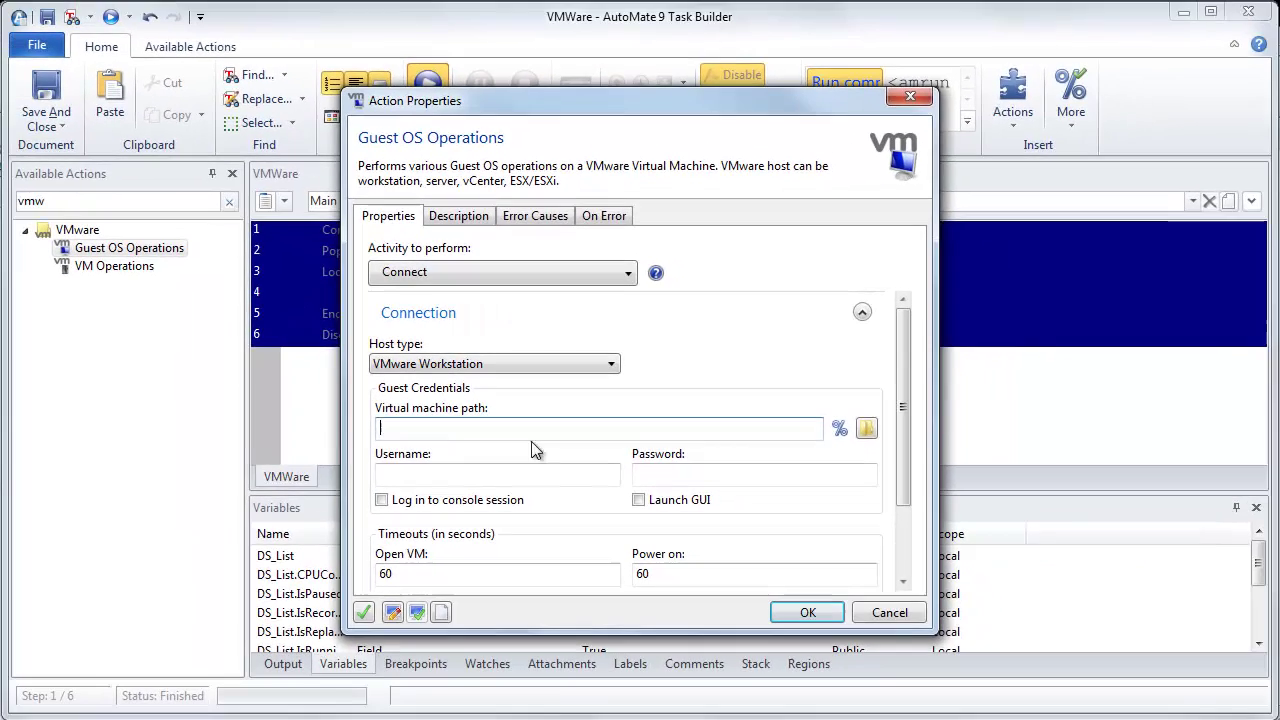
pyautogui.click(866, 428)
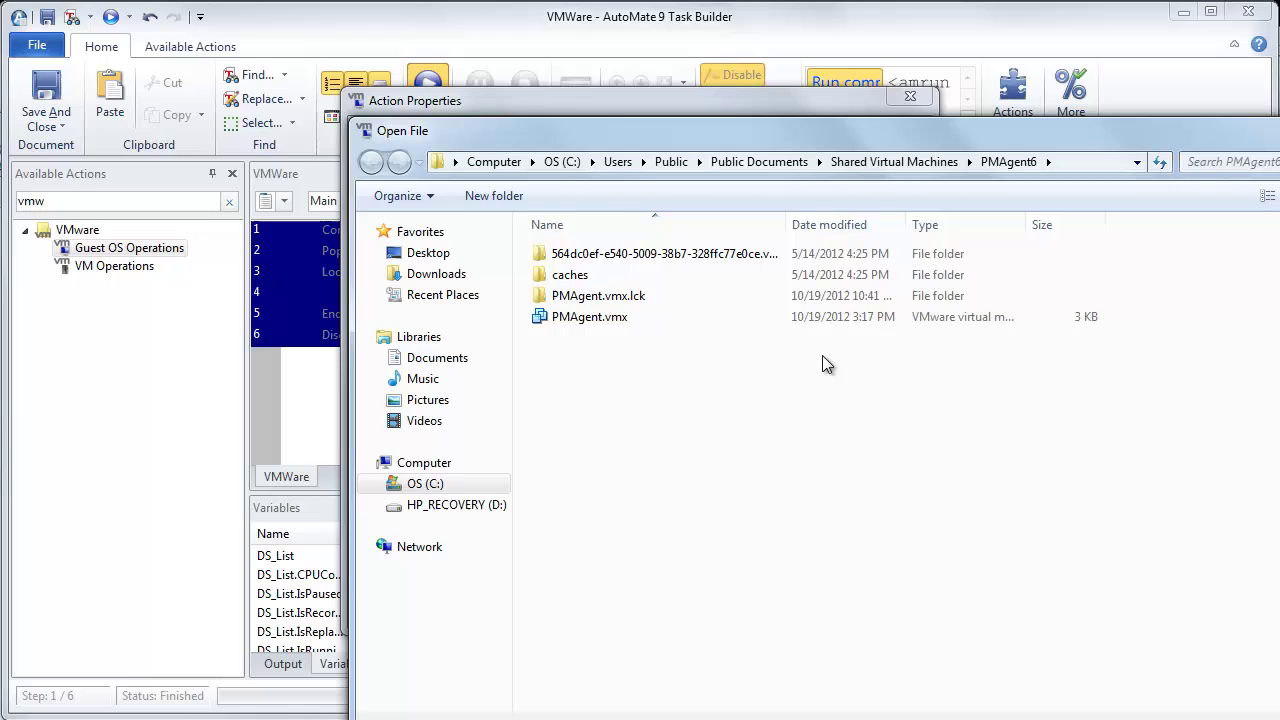
pyautogui.doubleClick(585, 318)
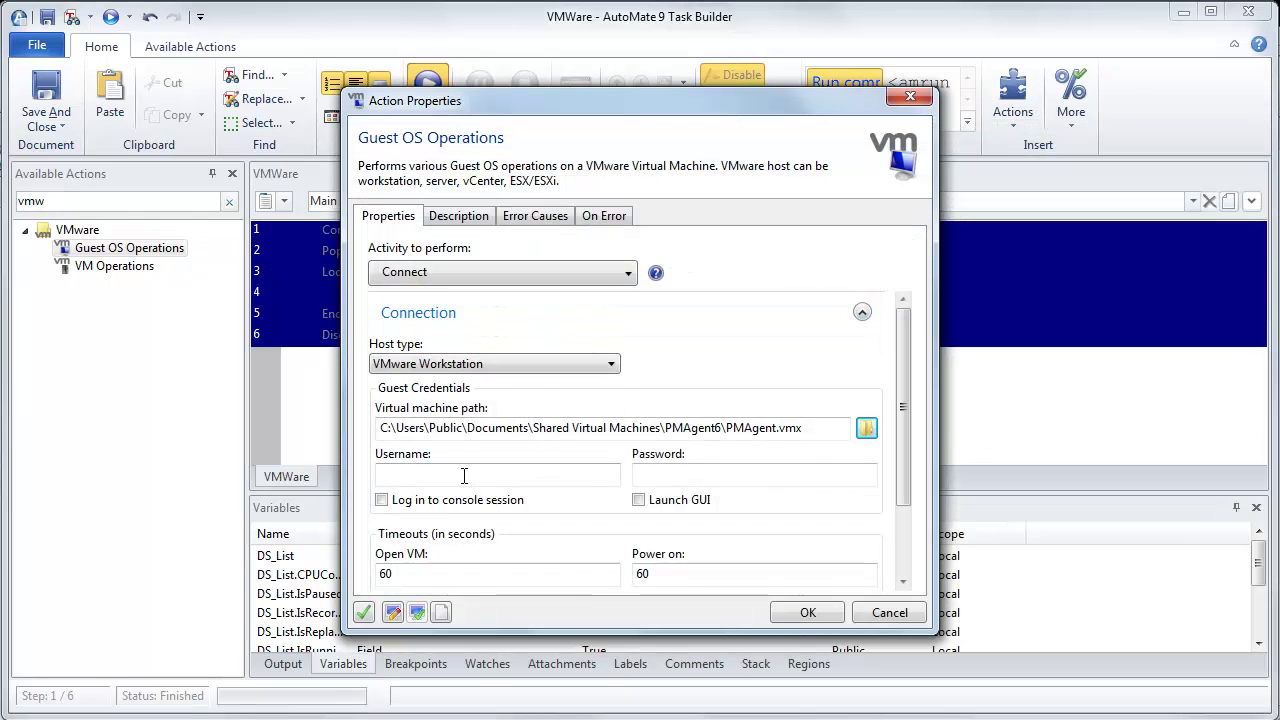
# Enter the administrator's guest username and password and save the connect step.
pyautogui.click(463, 476)
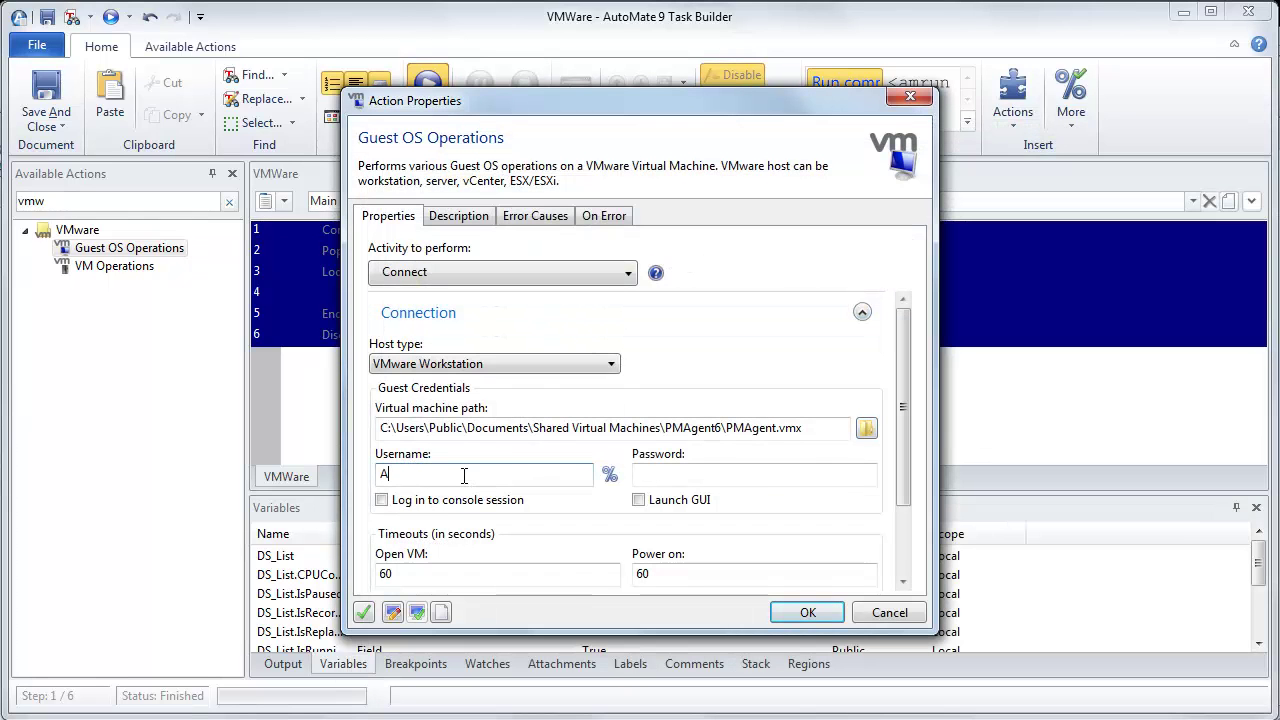
pyautogui.write('Administrator')
pyautogui.press('Tab')
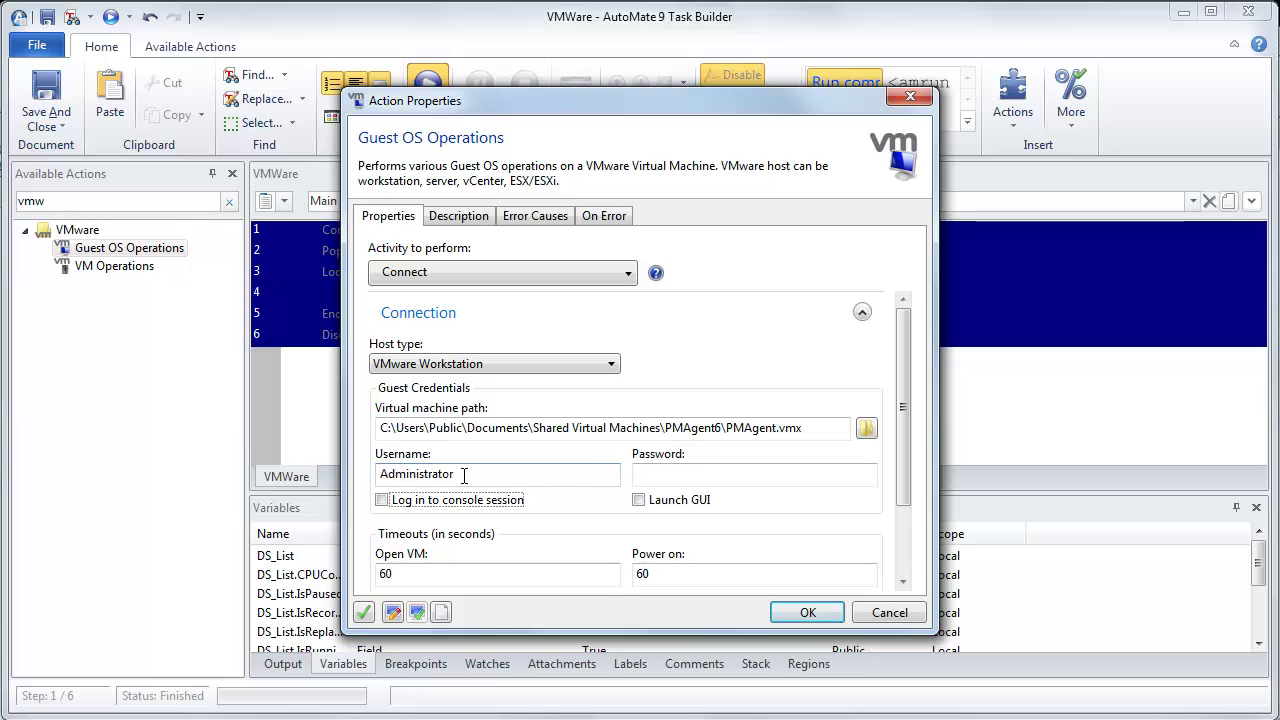
pyautogui.press('Tab')
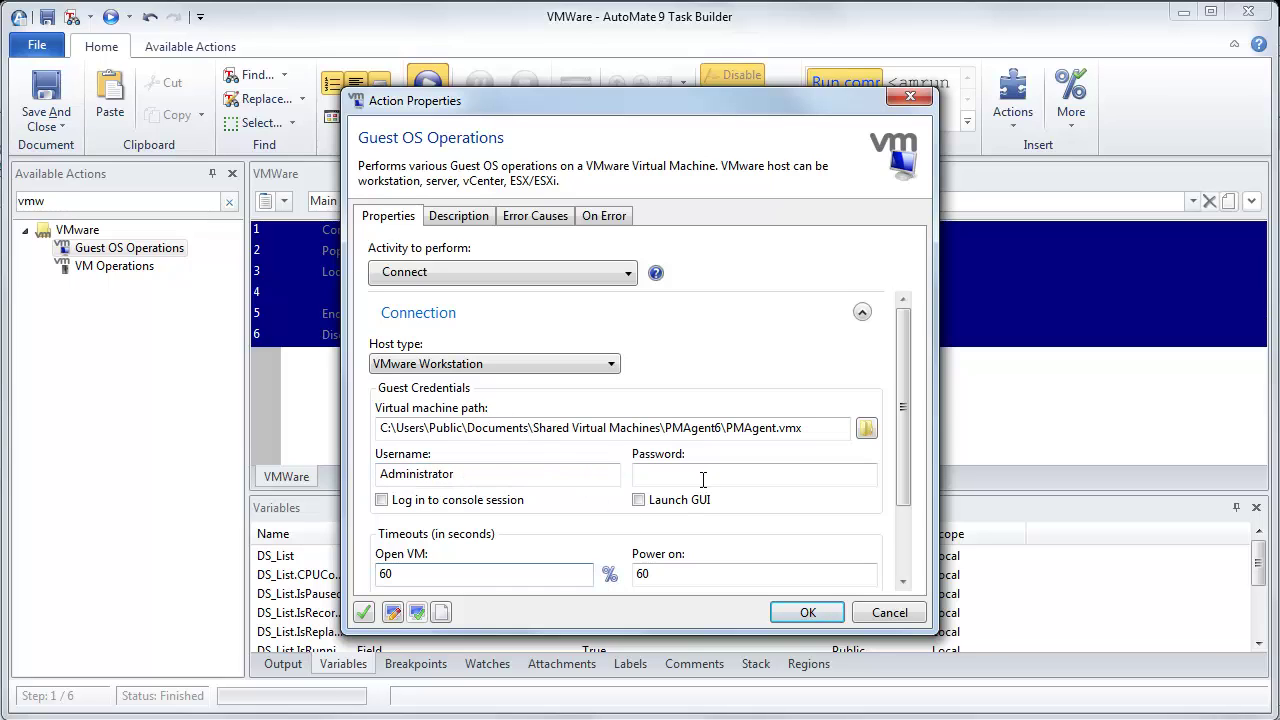
pyautogui.click(701, 474)
pyautogui.write('•••')
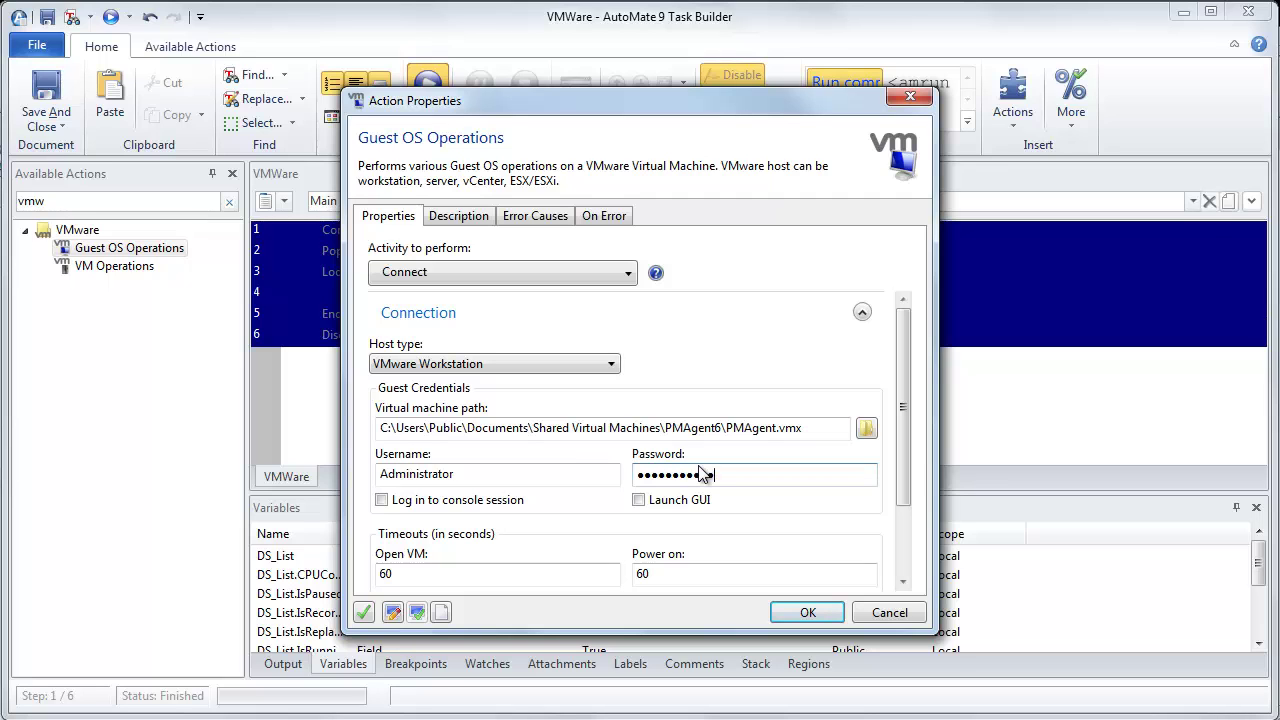
pyautogui.click(807, 612)
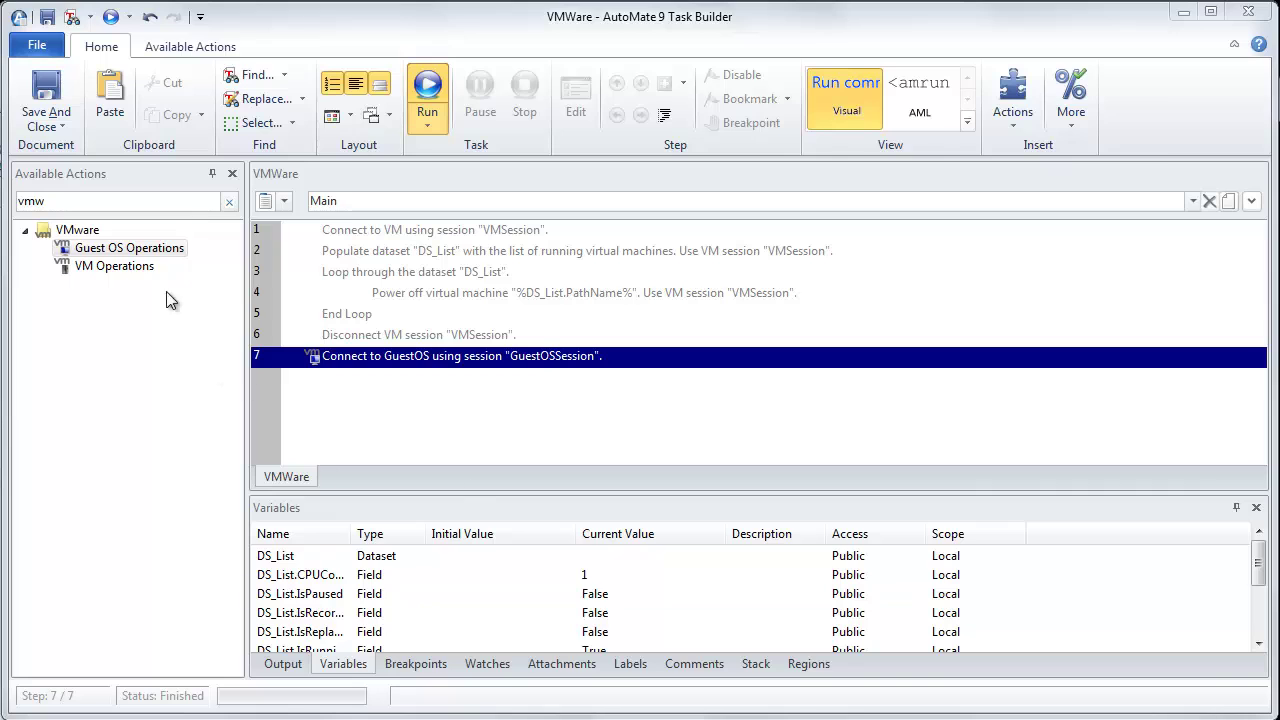
# Add a Guest OS Copy file step, Host to Guest, sourcing Dummy1.txt from the Desktop.
pyautogui.moveTo(123, 248); pyautogui.dragTo(372, 415)
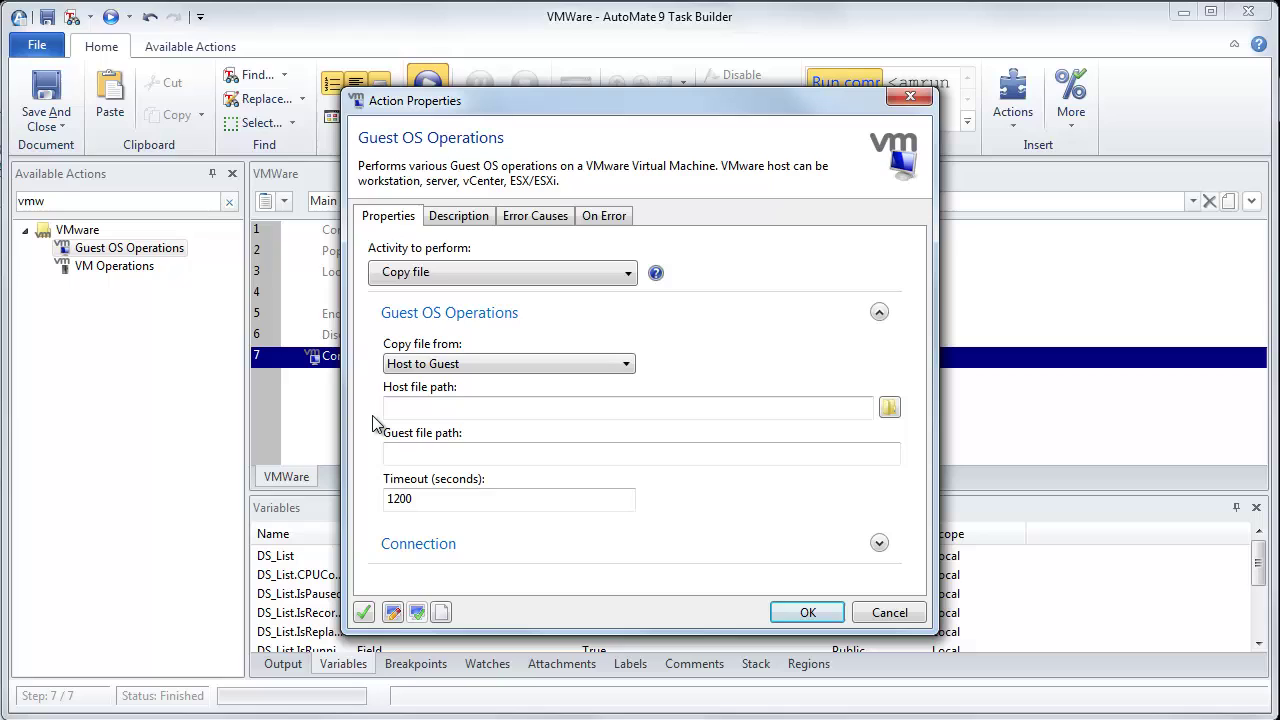
pyautogui.click(432, 268)
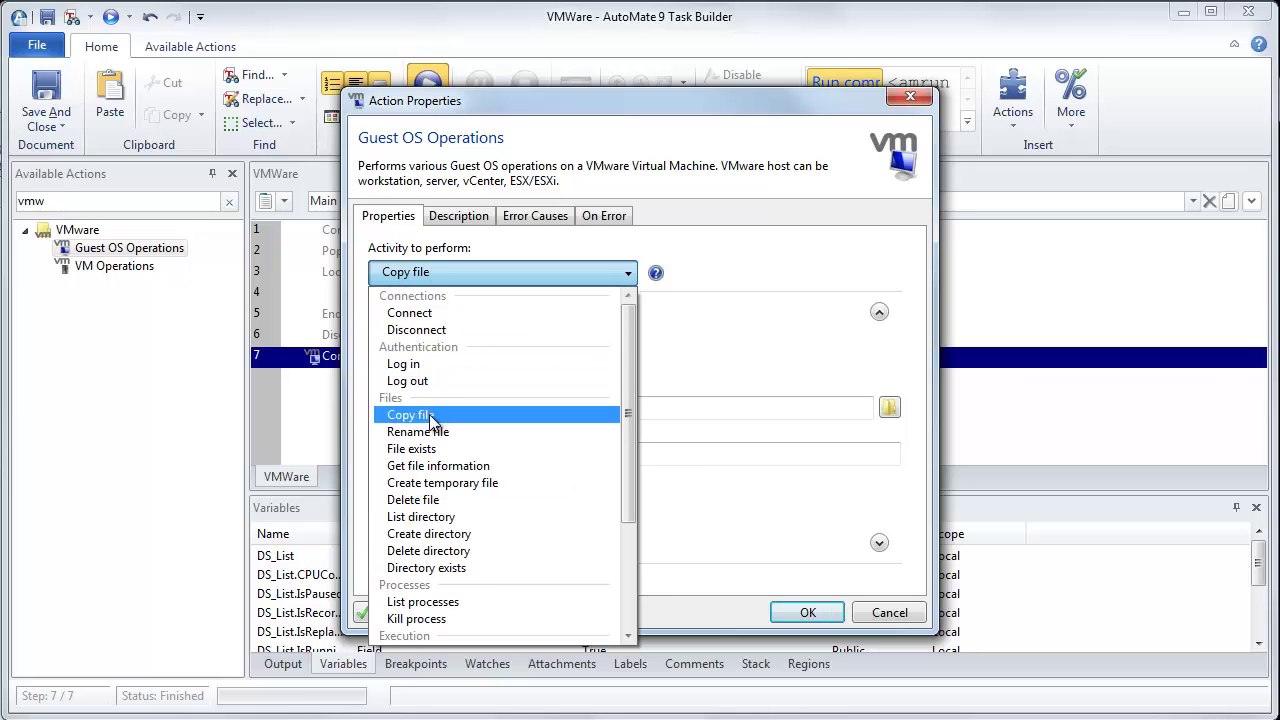
pyautogui.click(405, 414)
pyautogui.click(430, 365)
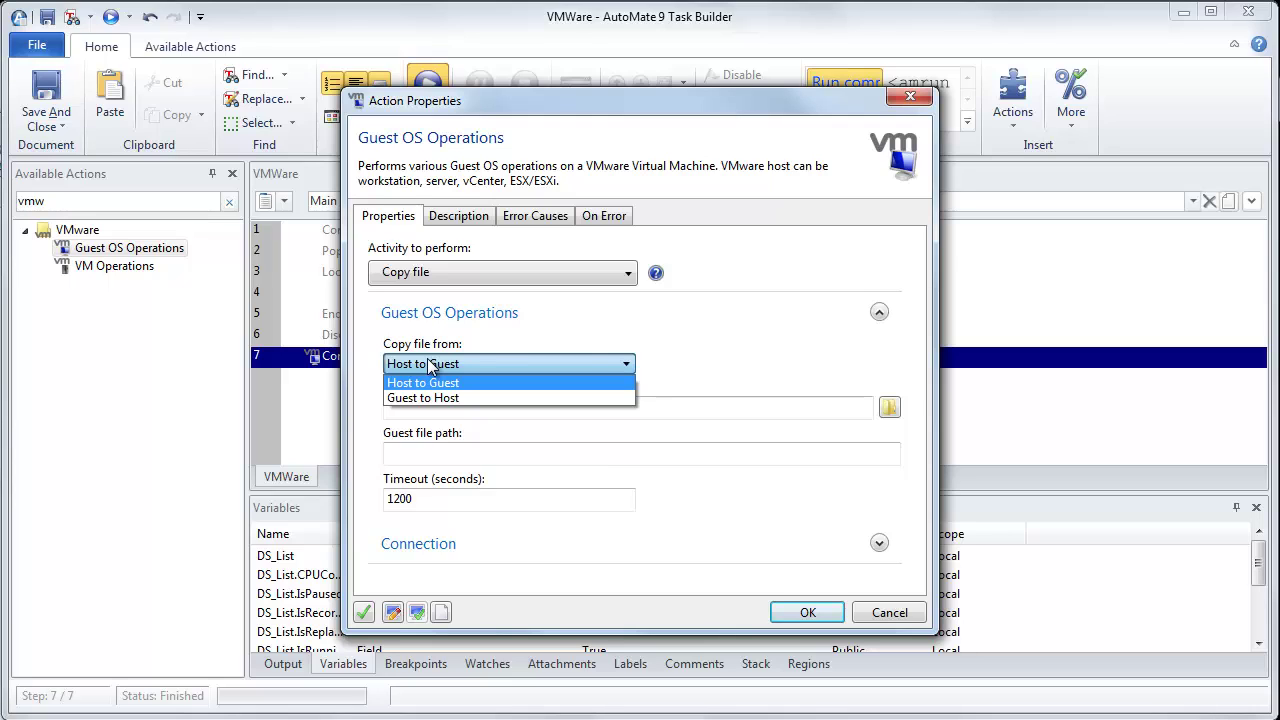
pyautogui.click(730, 352)
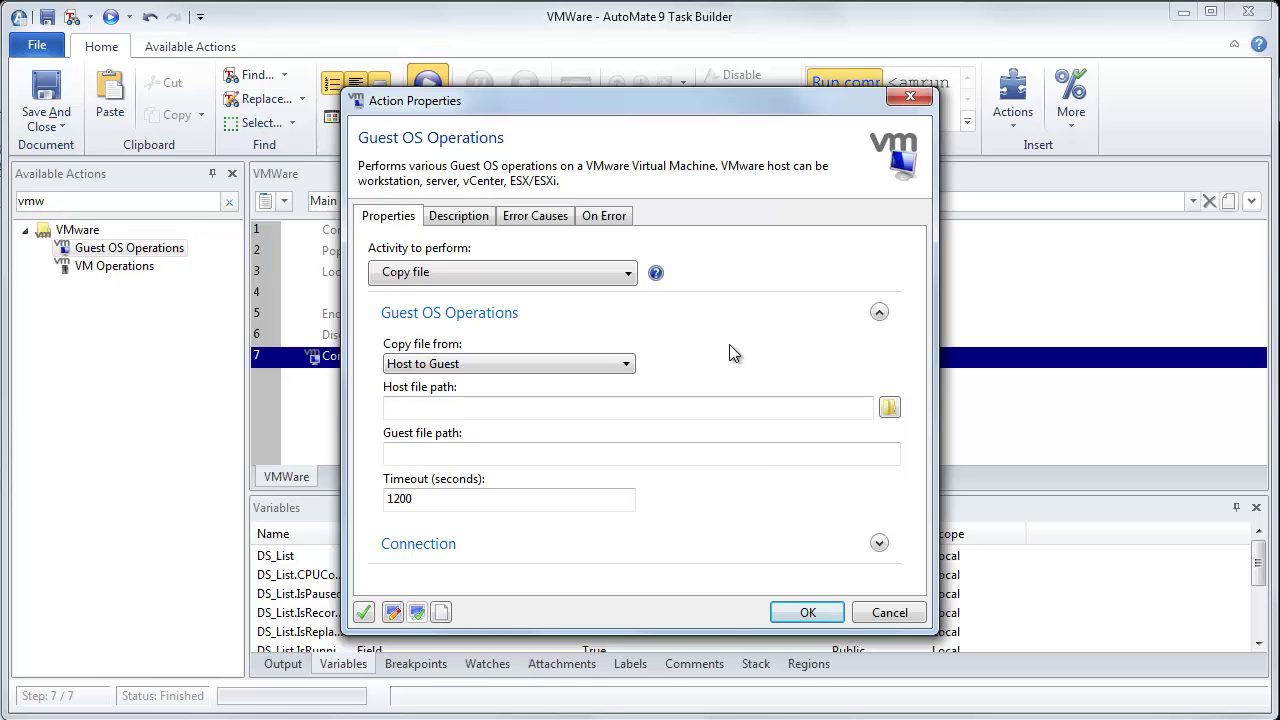
pyautogui.click(430, 406)
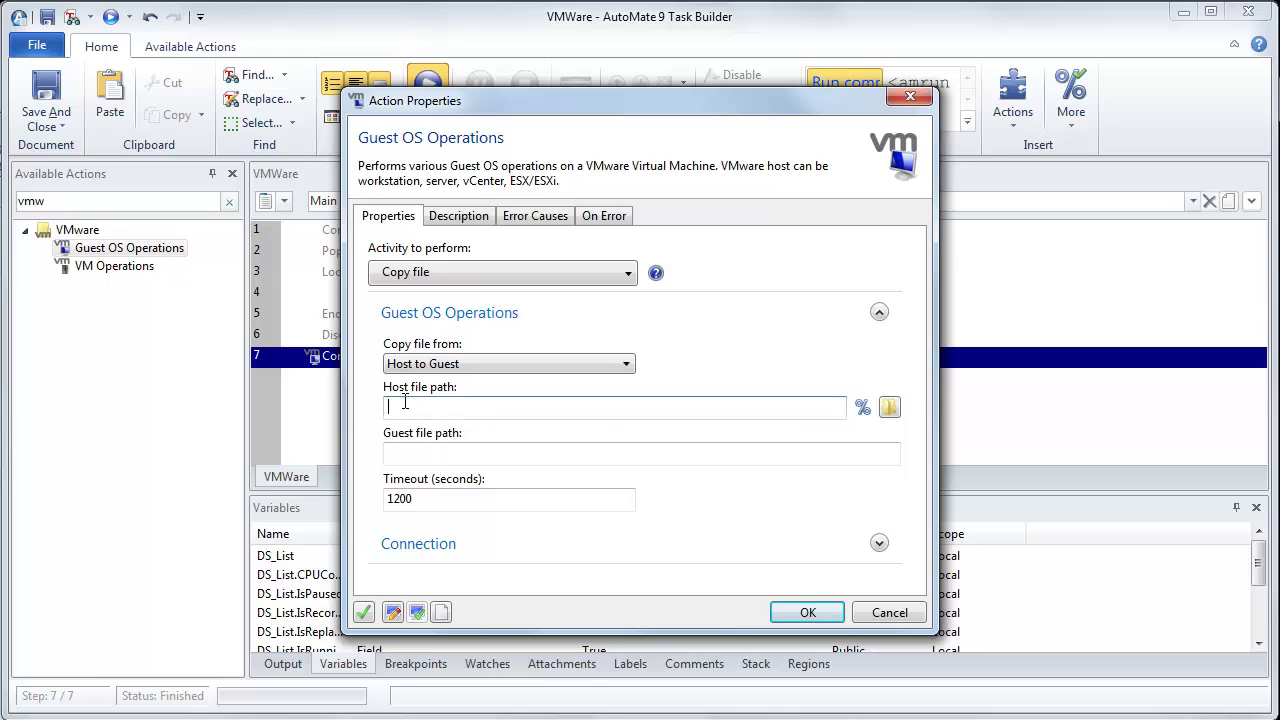
pyautogui.click(889, 407)
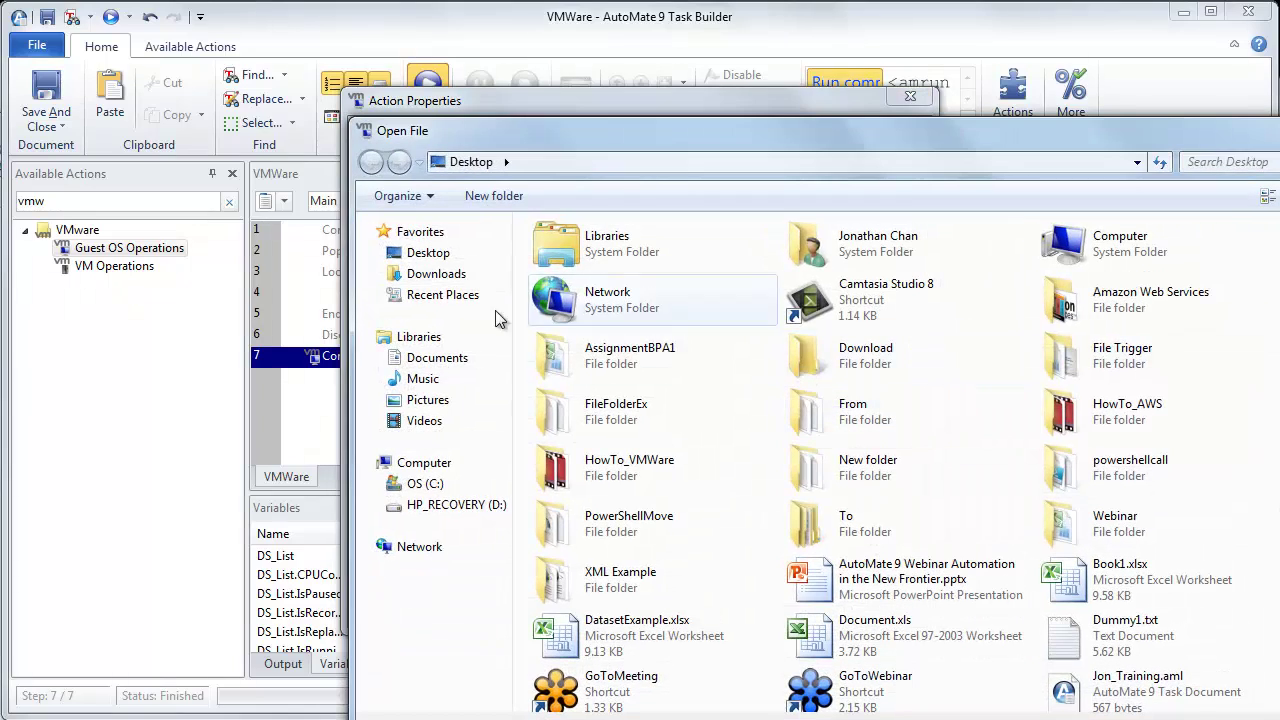
pyautogui.doubleClick(1087, 622)
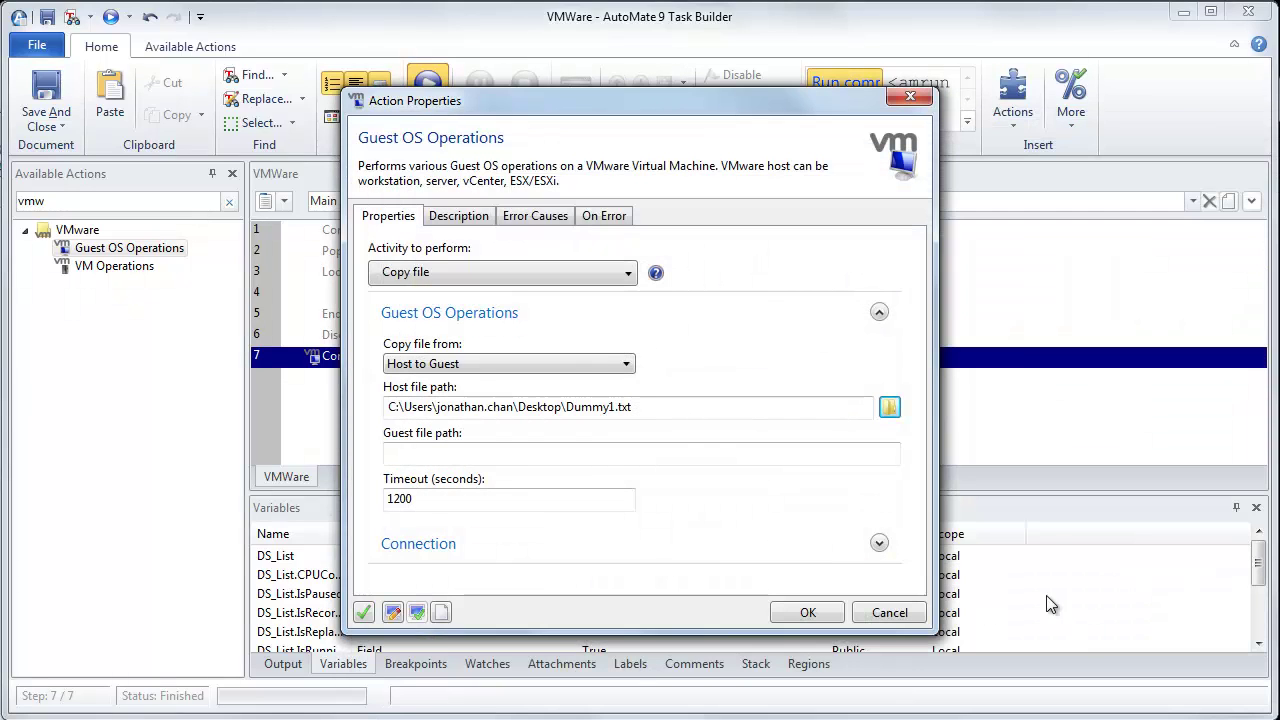
# Copy the guest's Test Transfer folder path and return to AutoMate.
pyautogui.click(481, 456)
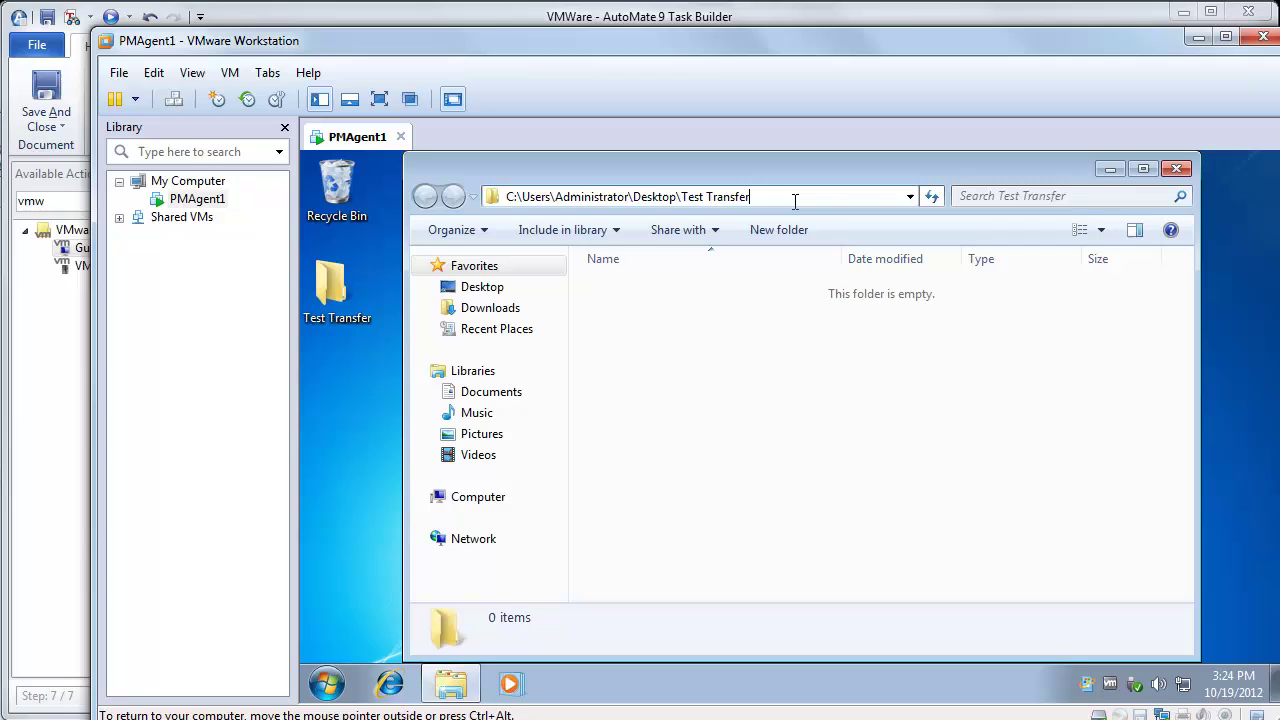
pyautogui.moveTo(795, 201); pyautogui.dragTo(423, 200)
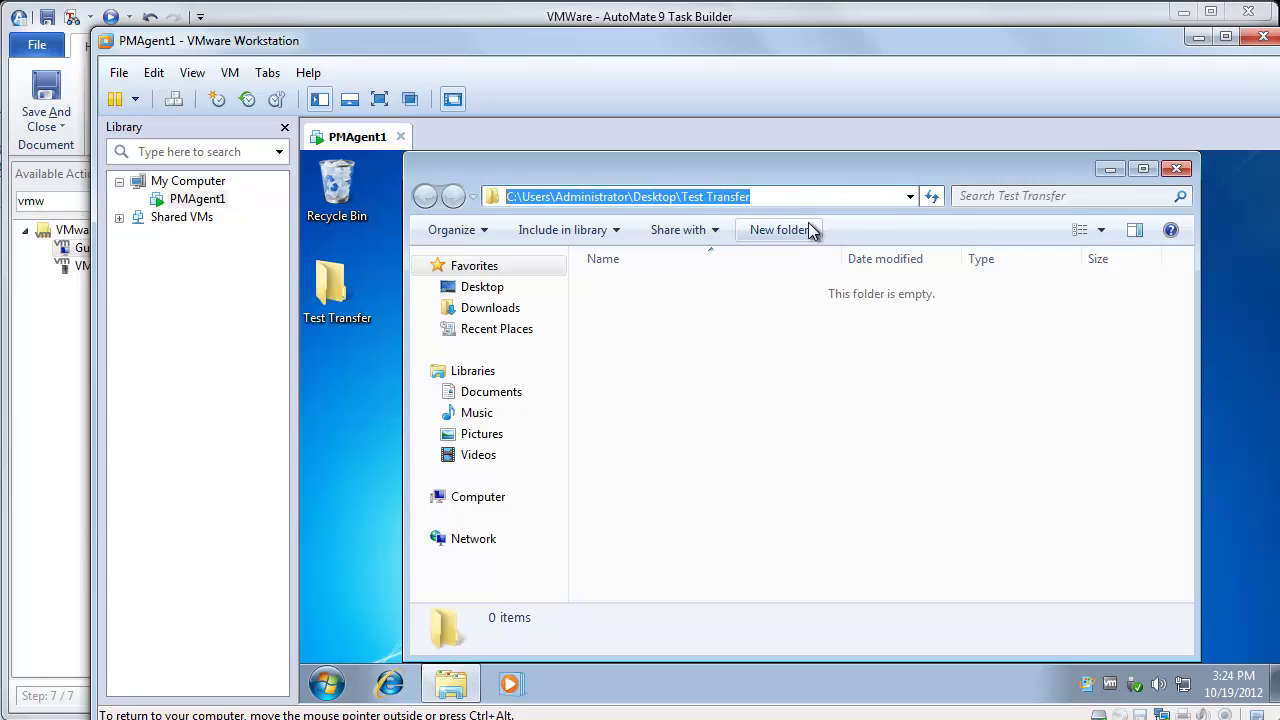
pyautogui.click(1196, 37)
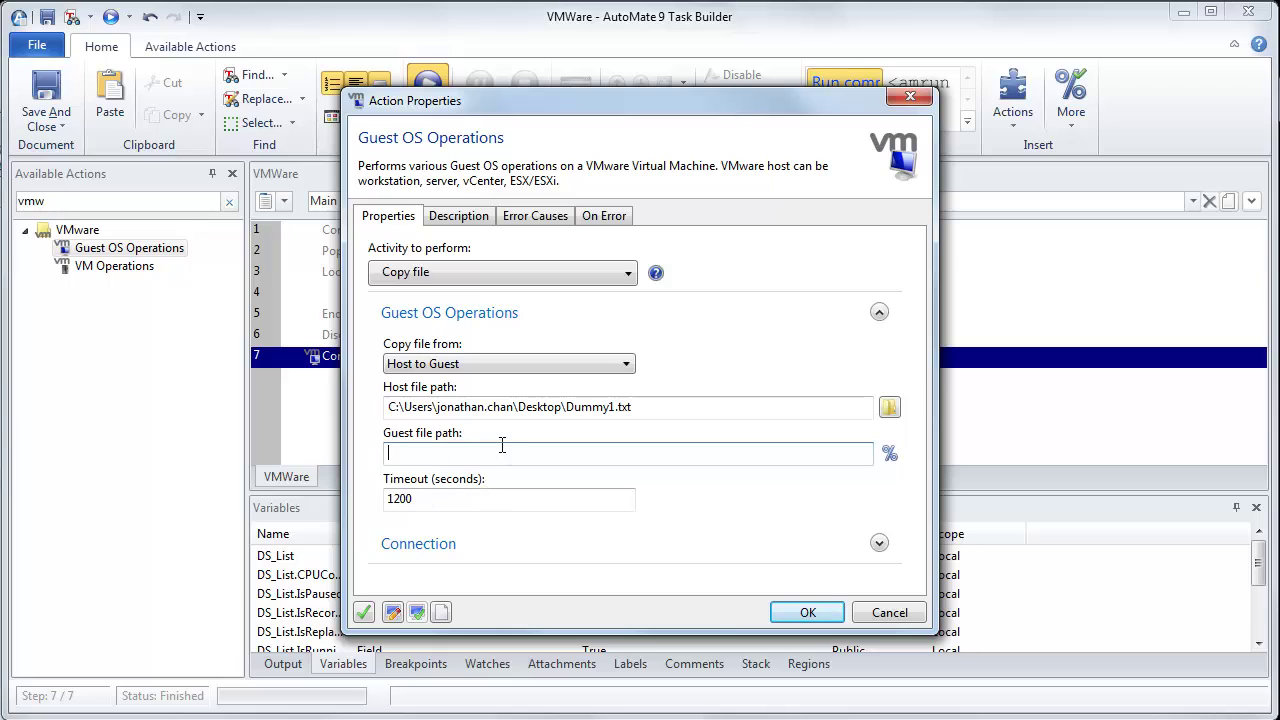
# Set the guest path to the Test Transfer folder plus '\Demmy1.txt' via GuestOSSession and save step 8.
pyautogui.hotkey('ctrl', 'v')
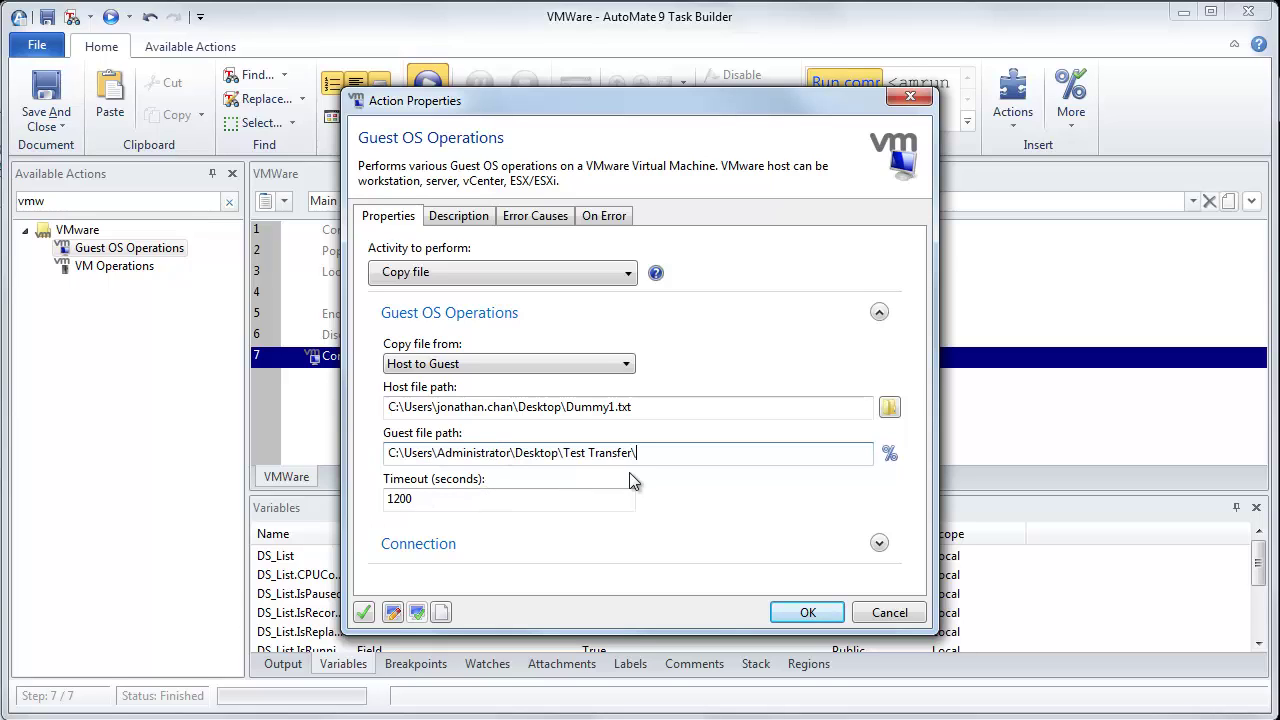
pyautogui.write('\\')
pyautogui.write('De')
pyautogui.write('mmy1.txt')
pyautogui.click(480, 544)
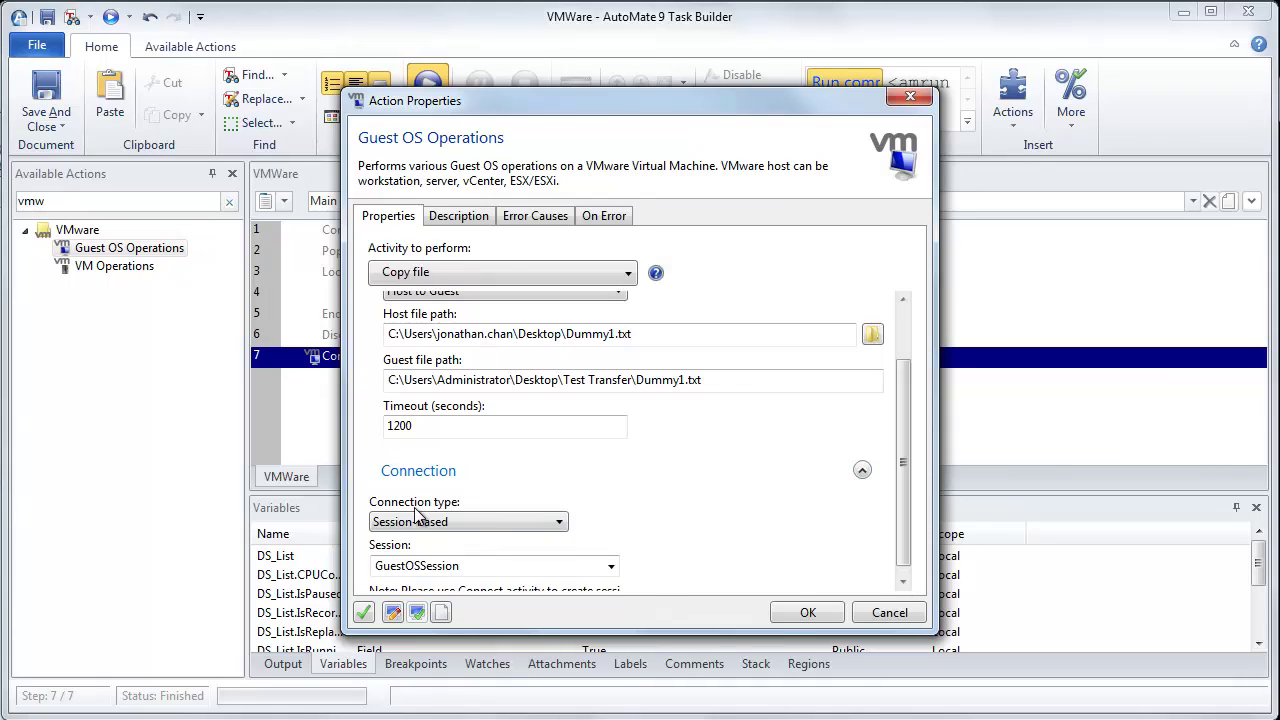
pyautogui.click(800, 613)
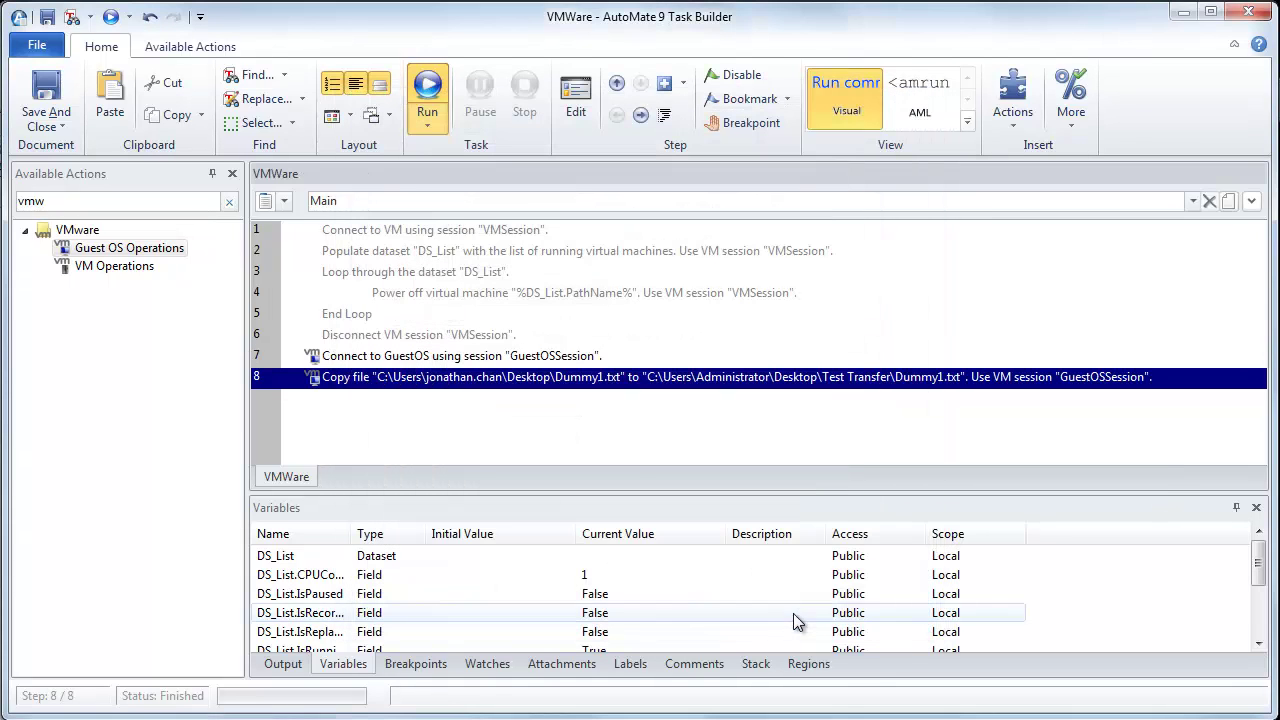
pyautogui.click(446, 362)
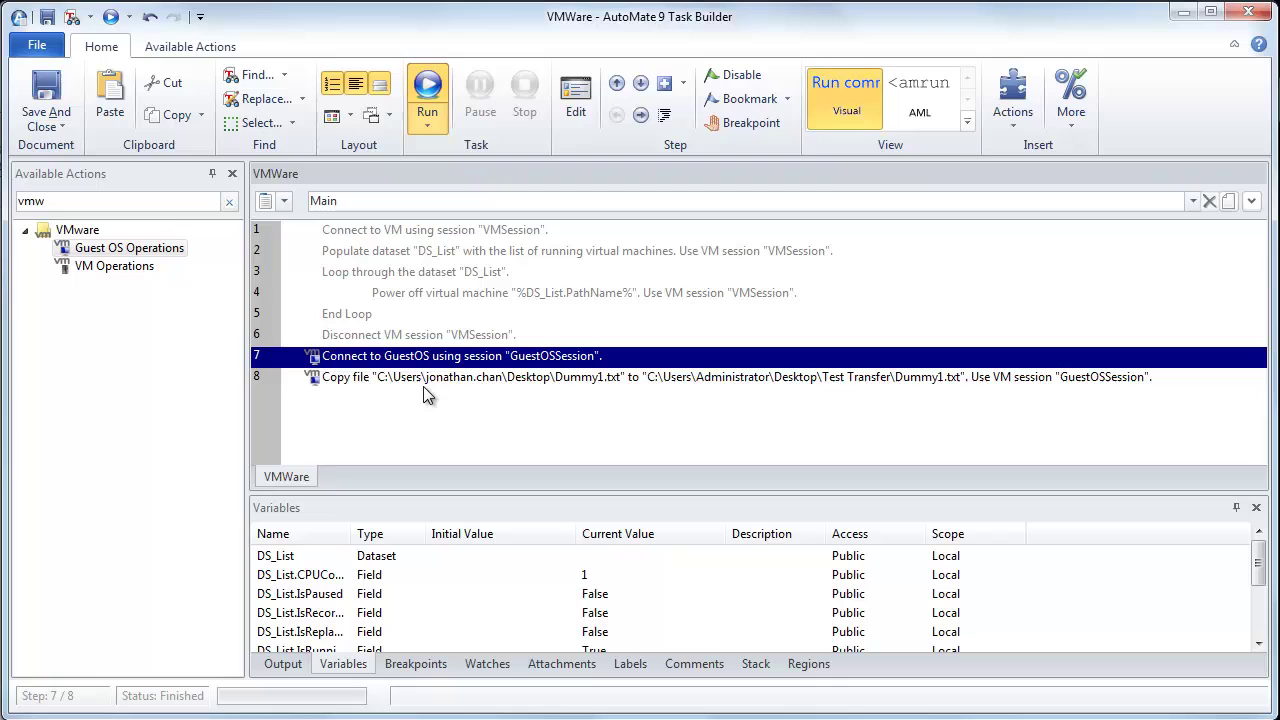
pyautogui.click(423, 386)
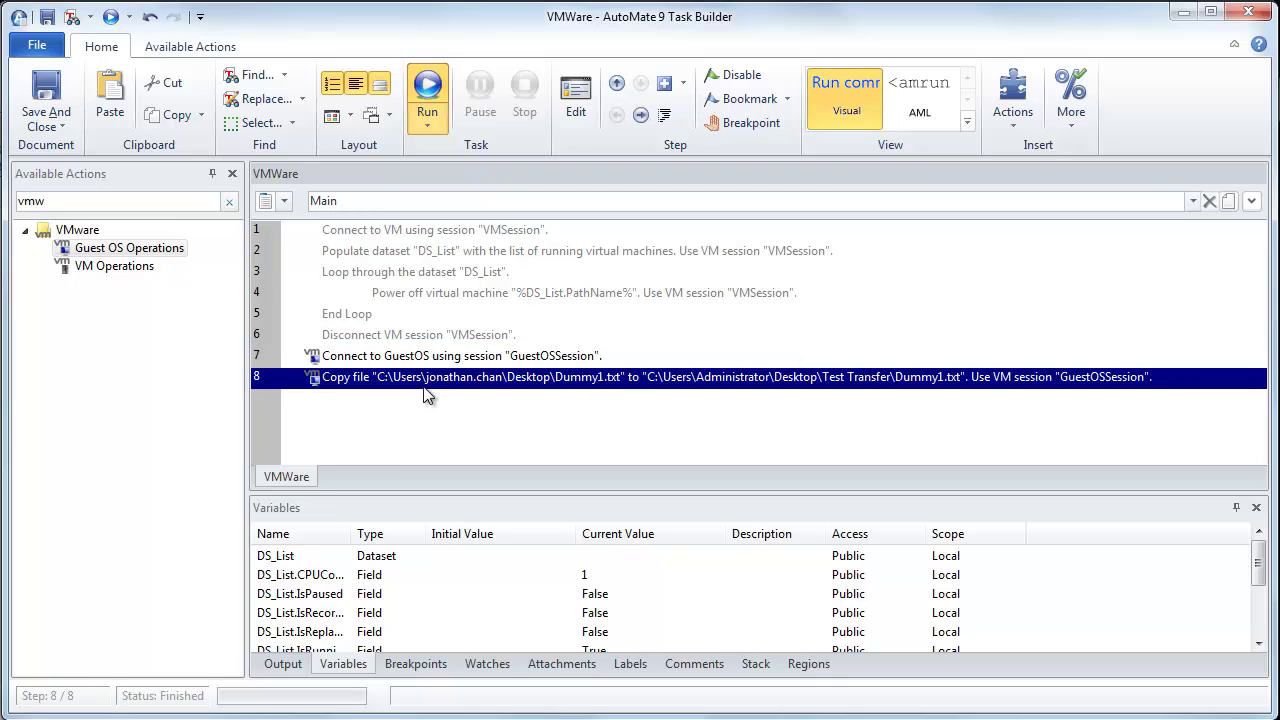
# Add a Guest OS Disconnect step closing session GuestOSSession.
pyautogui.moveTo(100, 248); pyautogui.dragTo(339, 406)
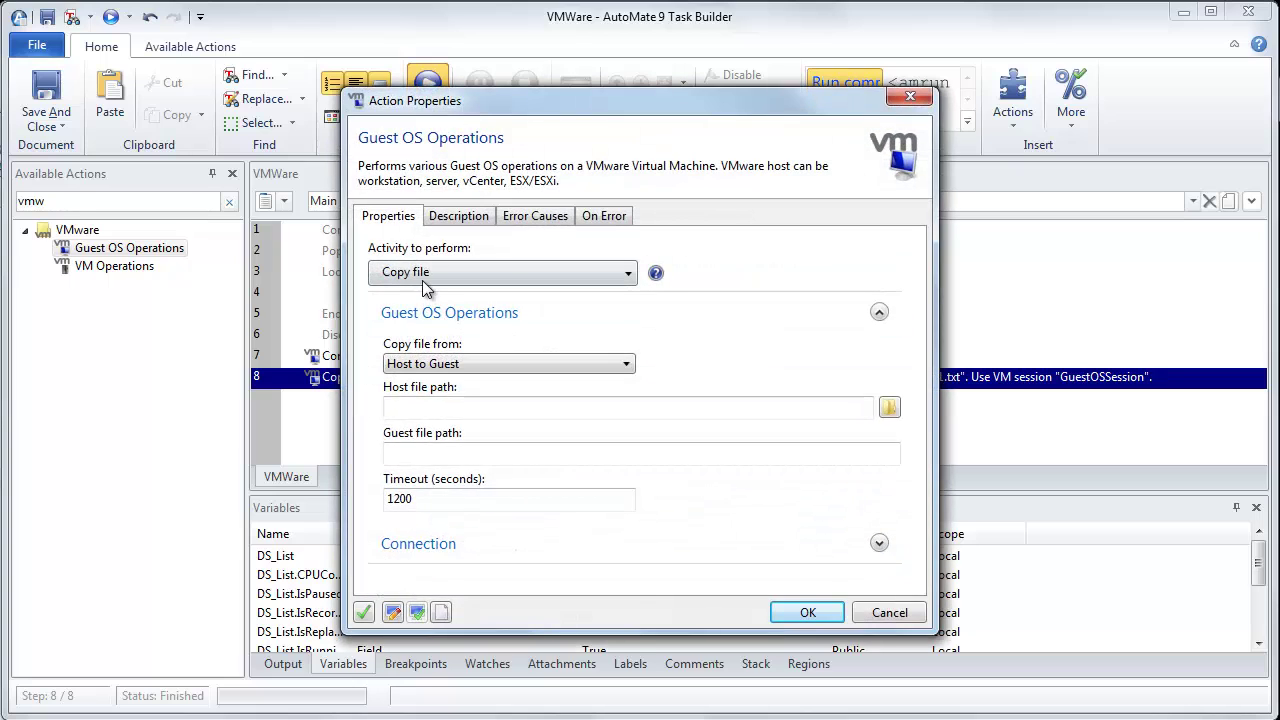
pyautogui.click(425, 276)
pyautogui.click(416, 331)
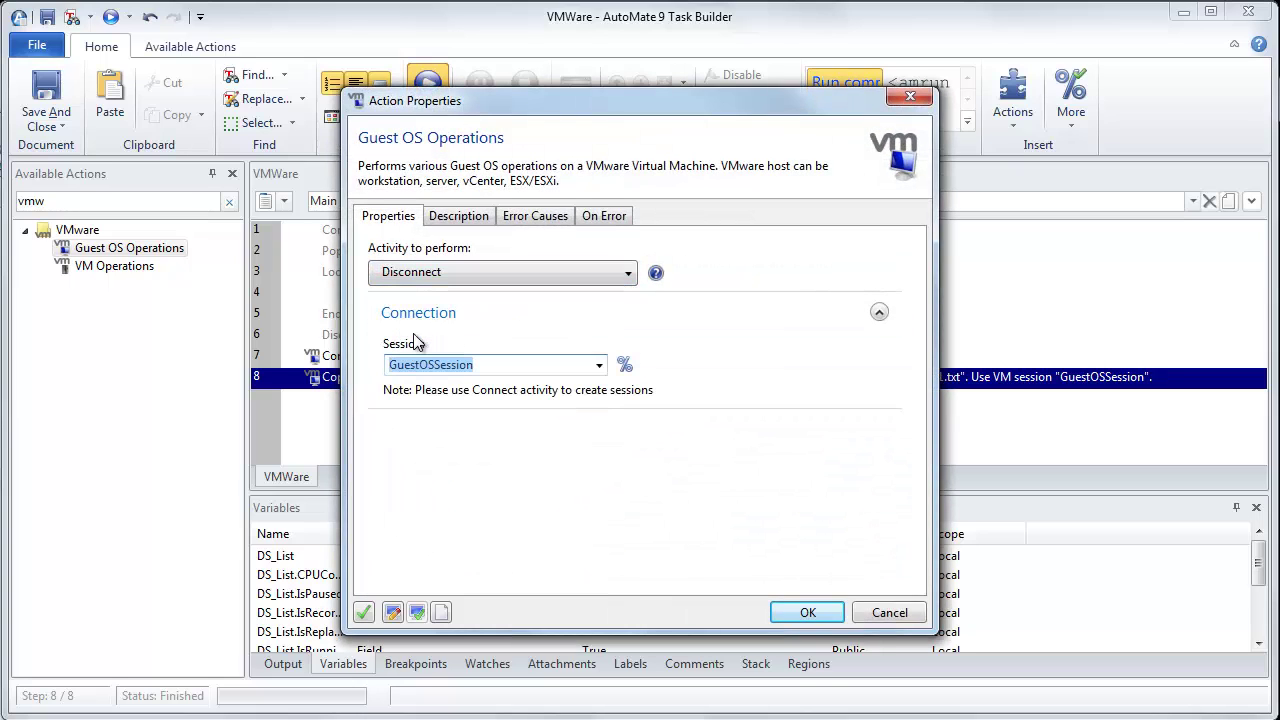
pyautogui.click(808, 611)
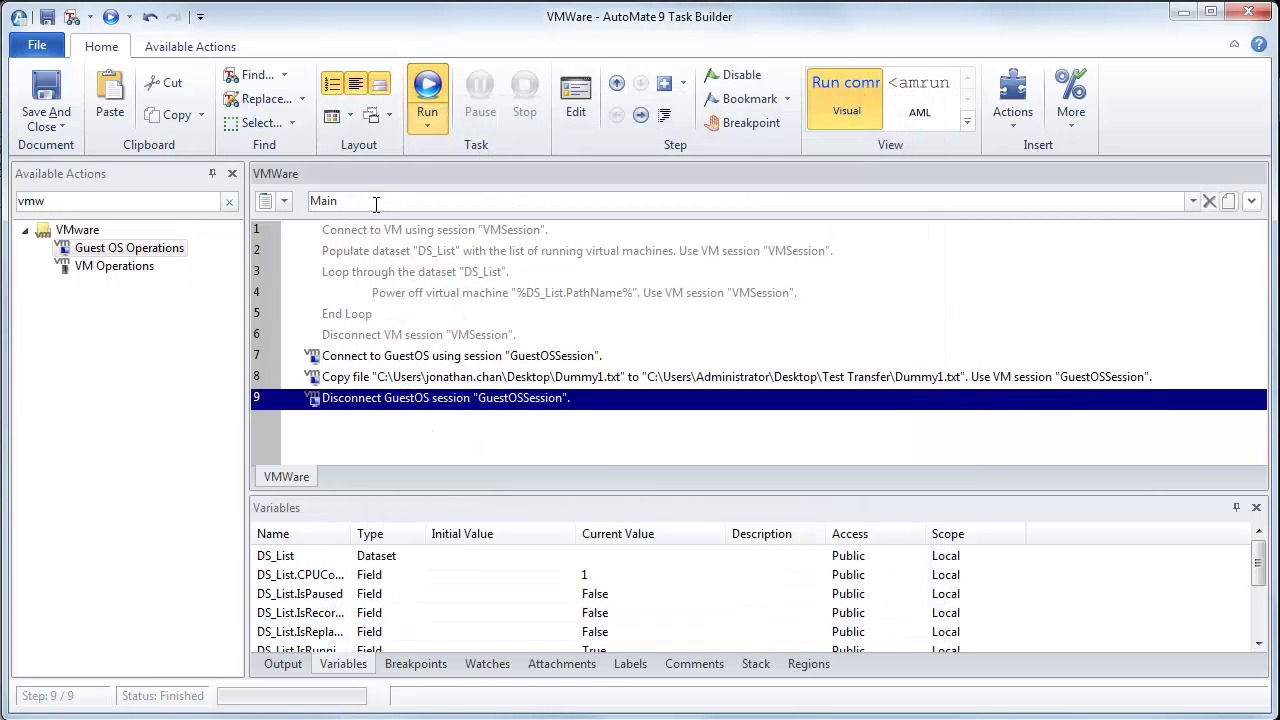
# Run the task, then switch to the VM to check Test Transfer for Dummy1.
pyautogui.click(428, 90)
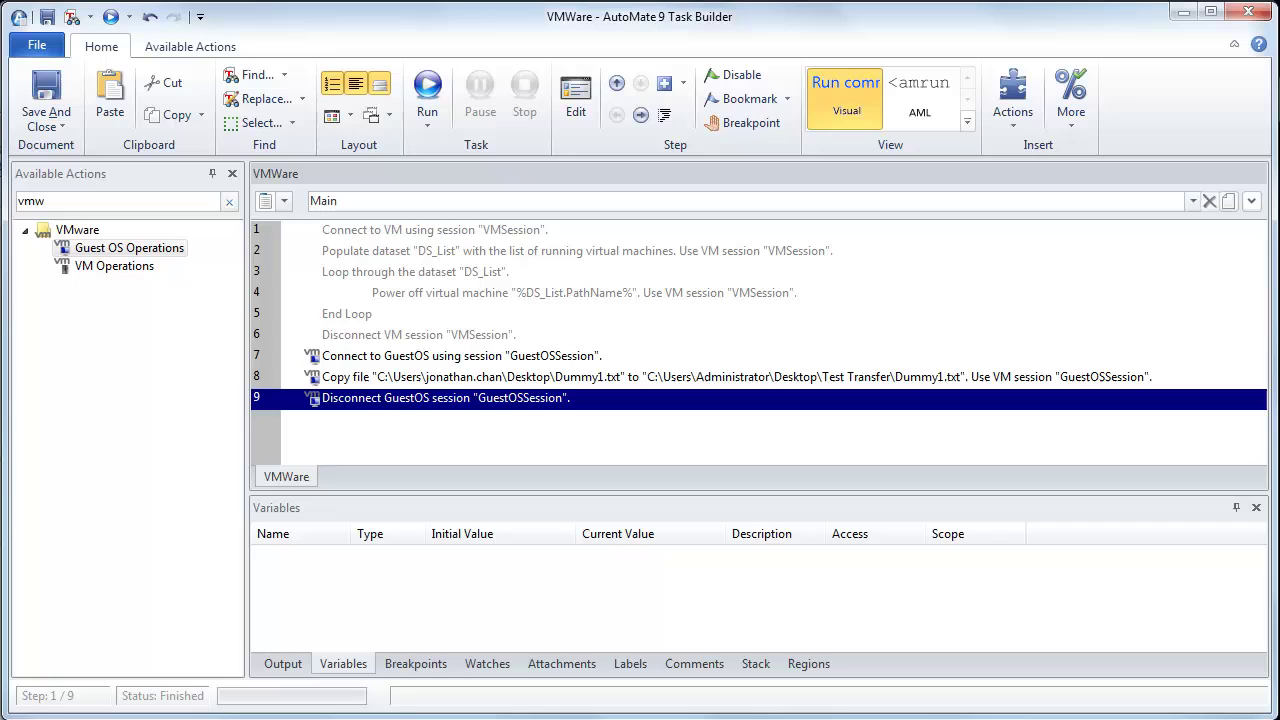
pyautogui.hotkey('alt', 'Tab')
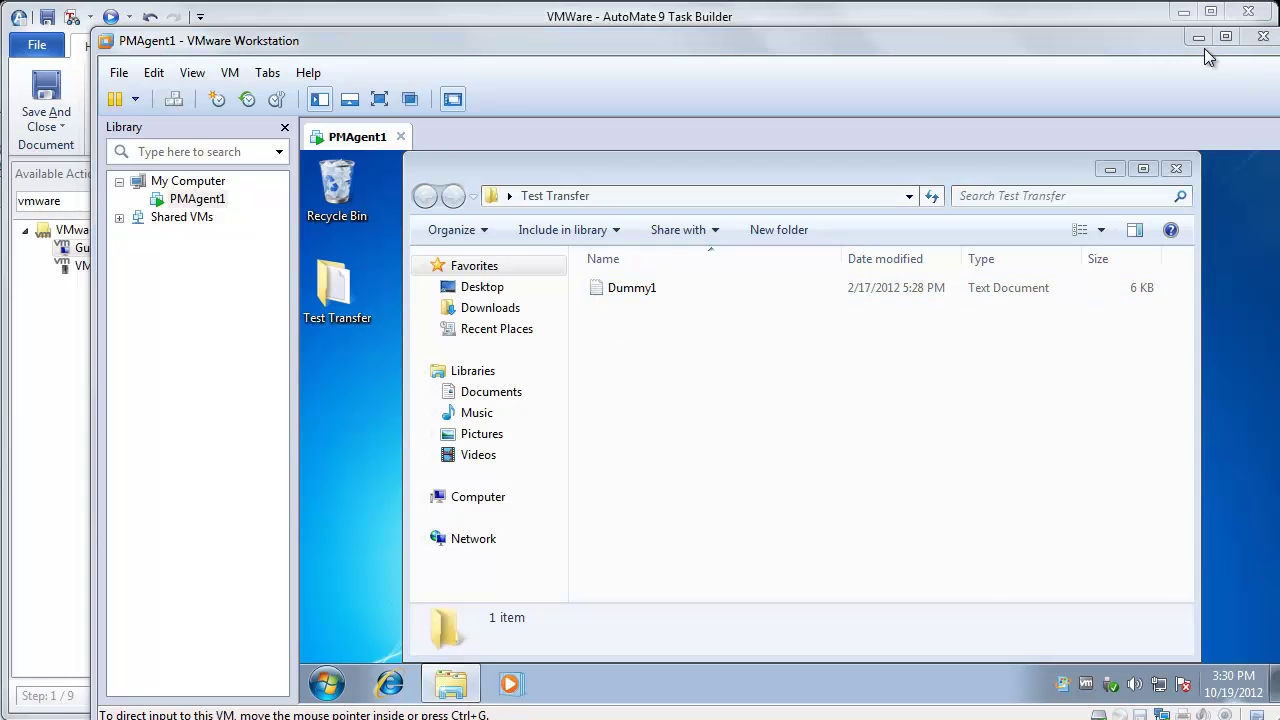
# Minimize VMware Workstation to see the finished nine-step task.
pyautogui.click(1197, 38)
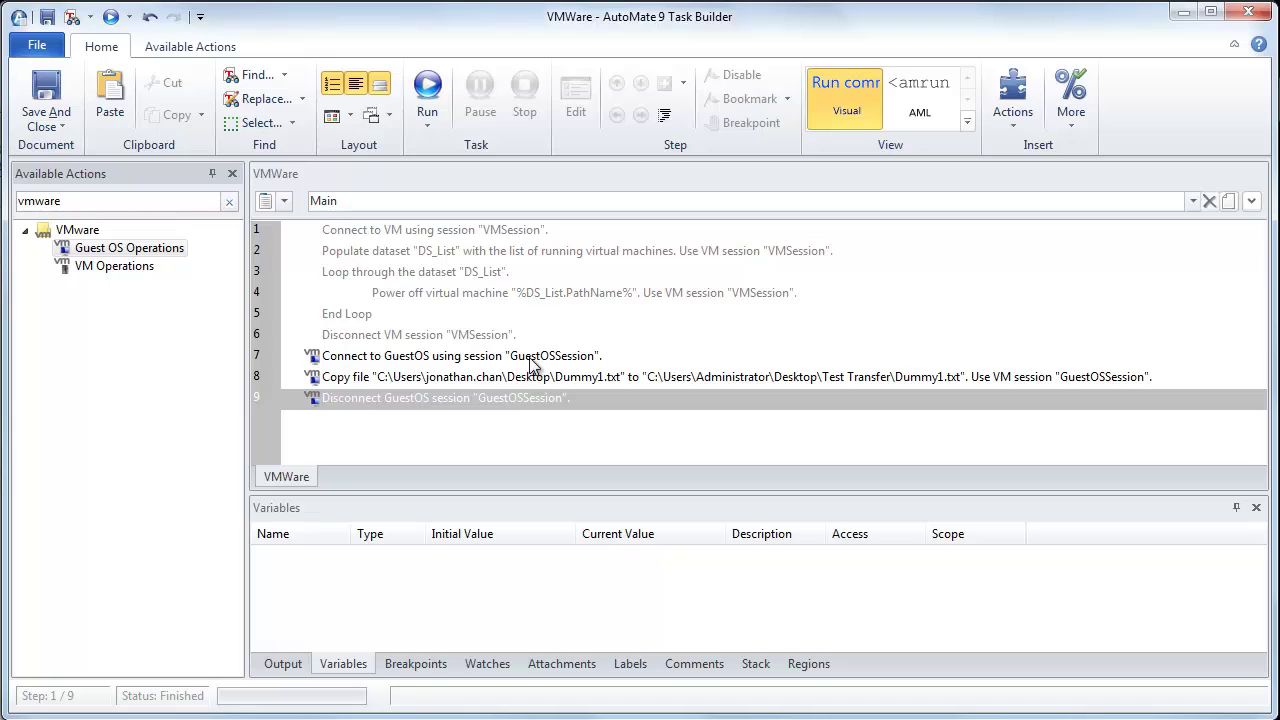
# Clear 'vmware' from the Available Actions search box.
pyautogui.click(230, 201)
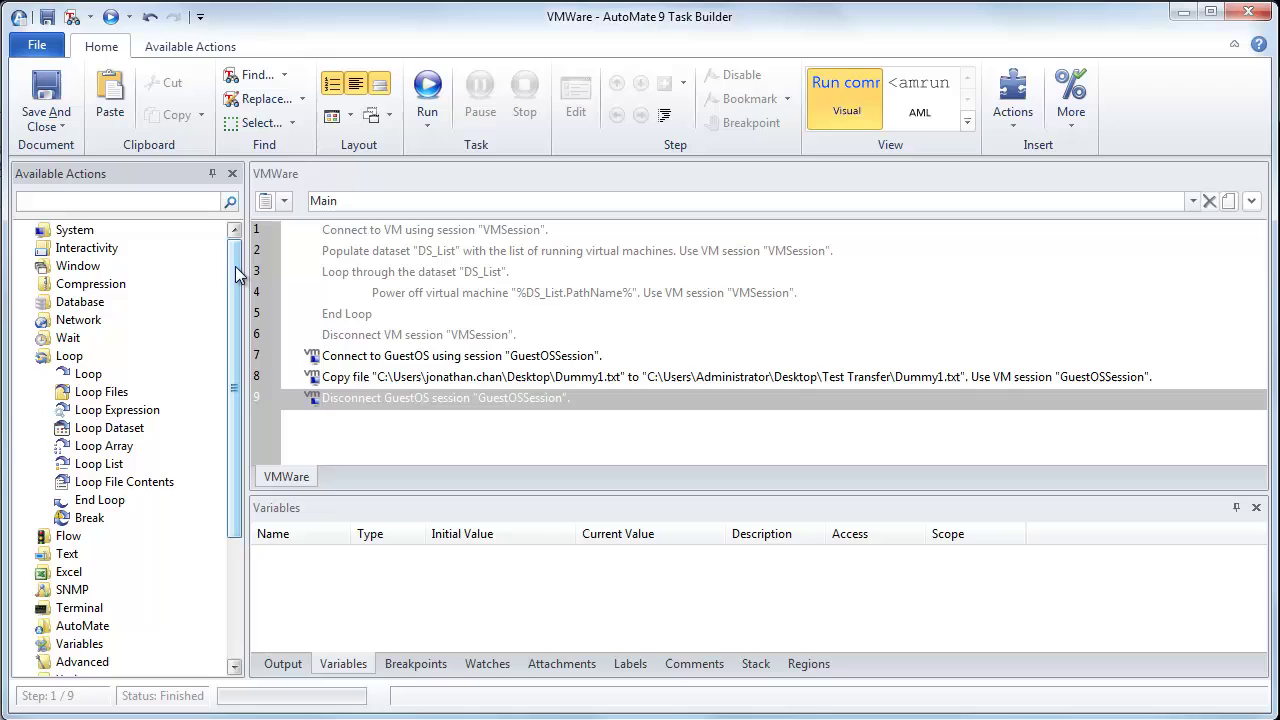